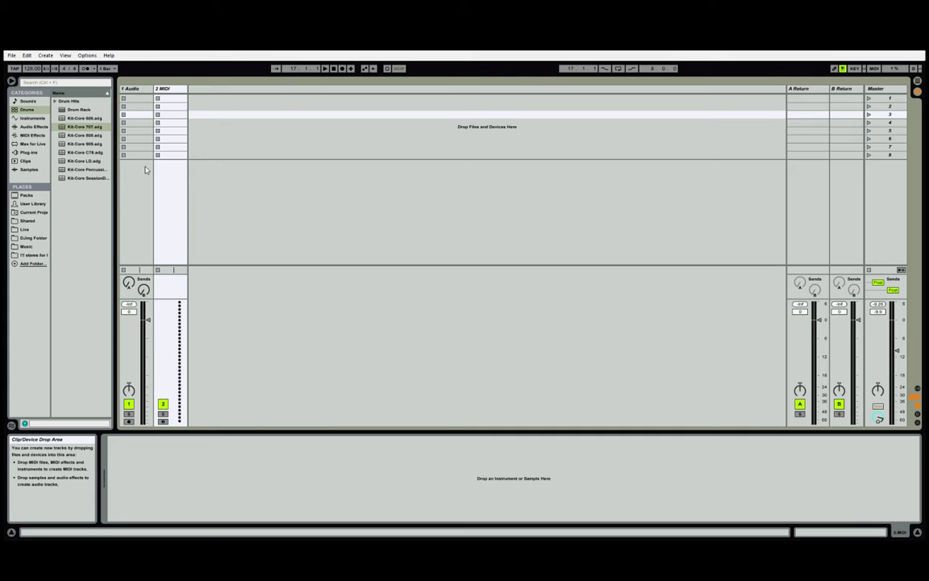
Step: Look through the audio, MIDI, two return and Master tracks of the set in Session View
left_click(125, 88)
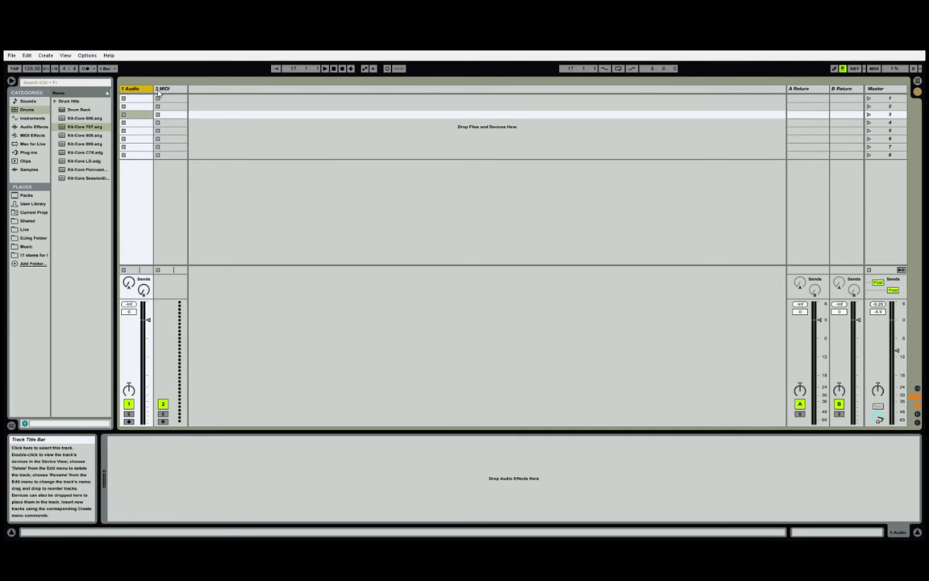
left_click(165, 90)
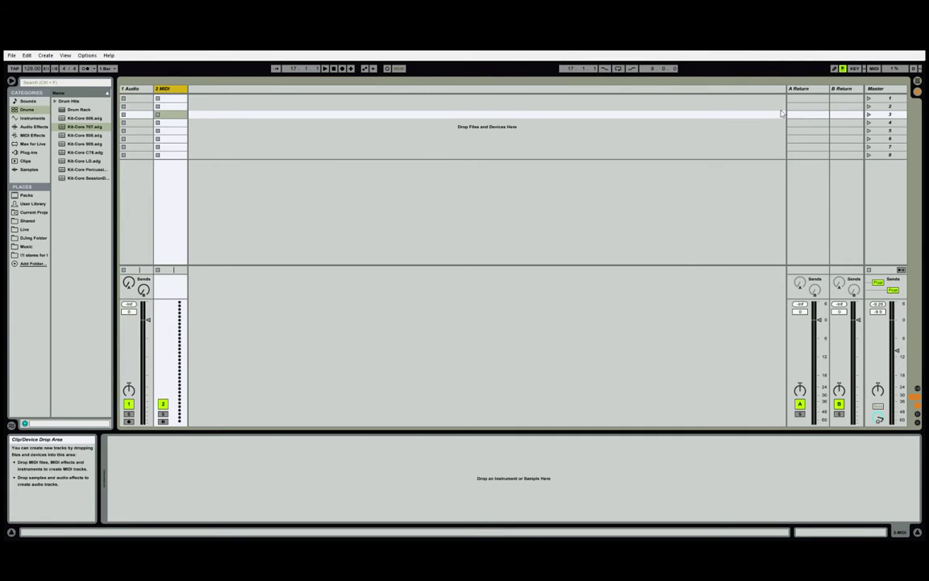
left_click(811, 94)
left_click(844, 94)
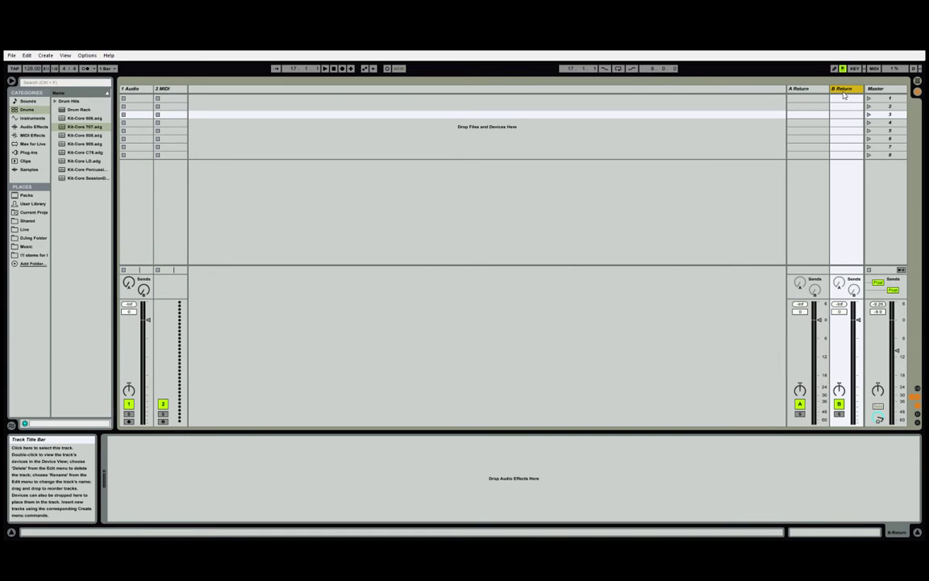
left_click(881, 89)
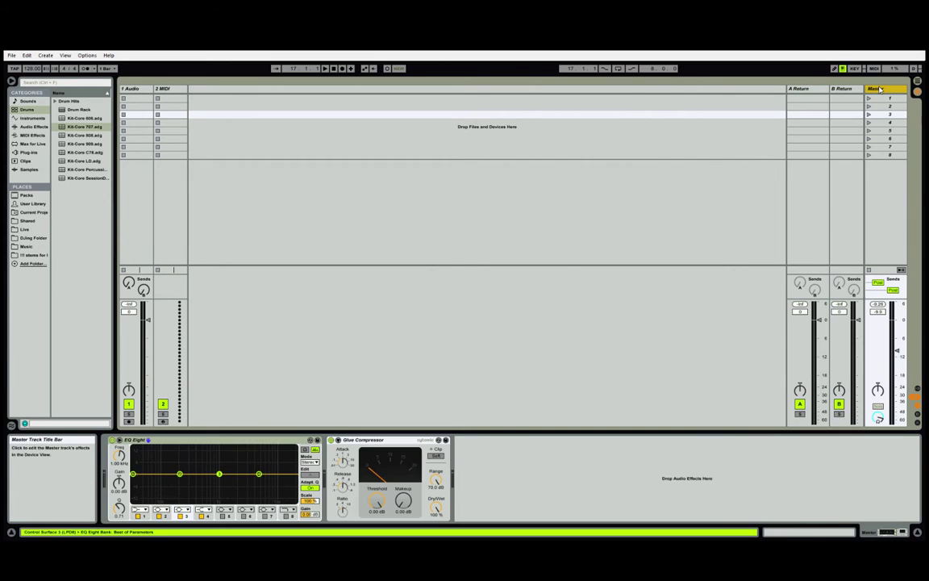
left_click(129, 90)
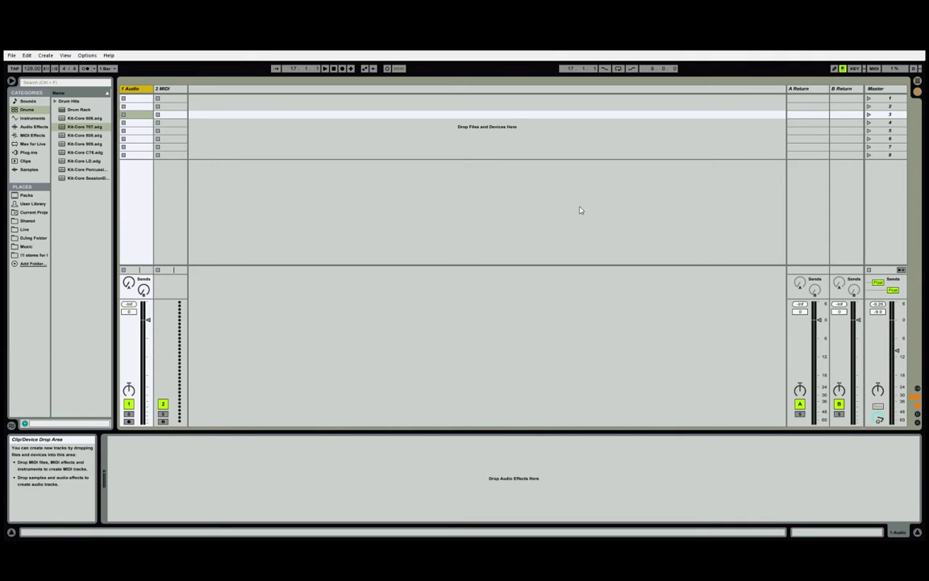
Step: Switch to Arrangement View and place the insert marker at bar 9 on the MIDI track
left_click(920, 83)
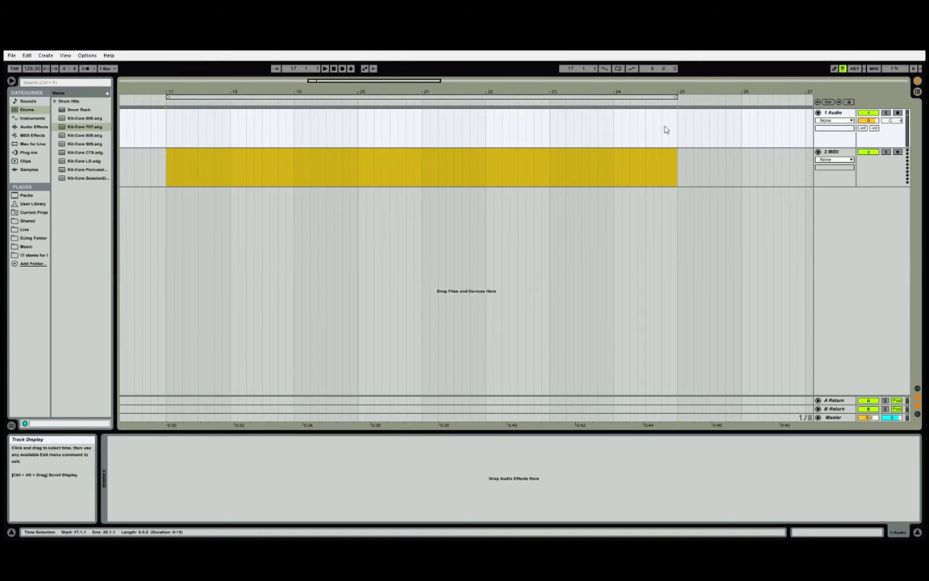
key("Tab")
key("Tab")
left_click(657, 127)
left_click_drag(368, 91, 327, 51)
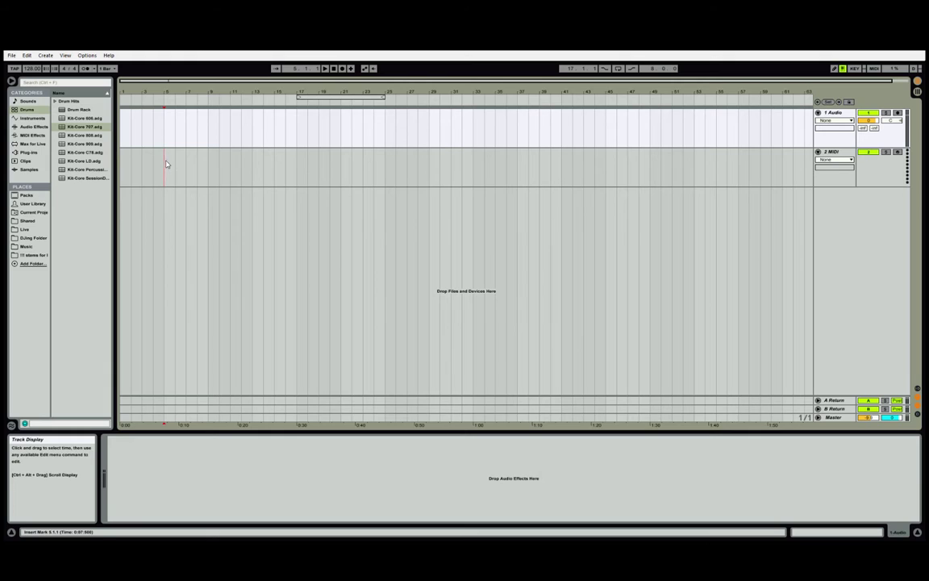
left_click_drag(167, 165, 693, 162)
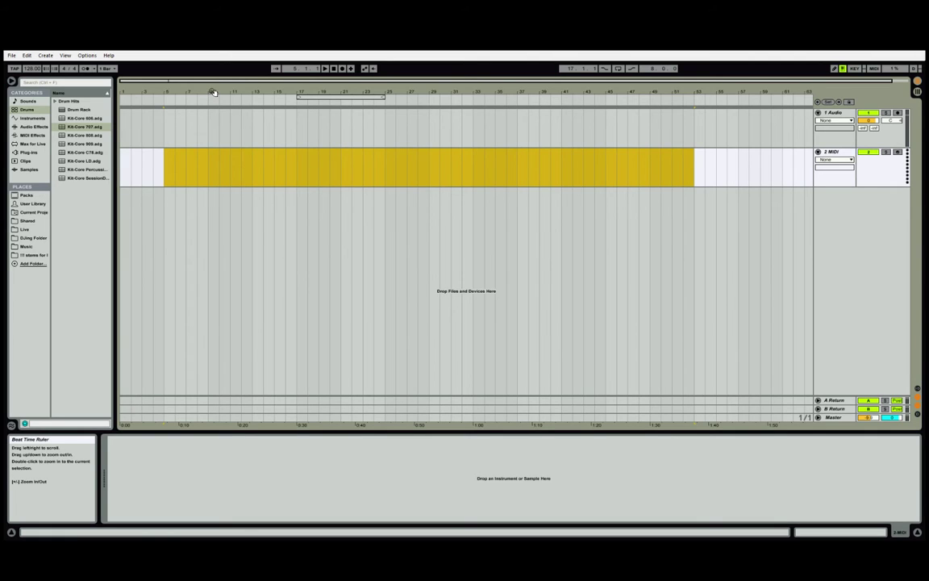
left_click(207, 155)
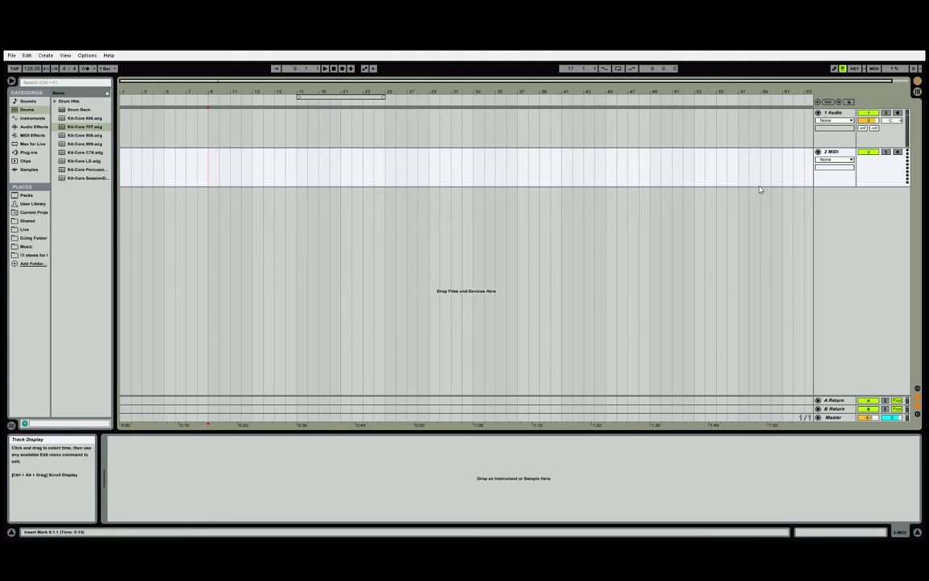
Step: Delete the 1 Audio track from the arrangement
left_click(833, 113)
left_click(833, 152)
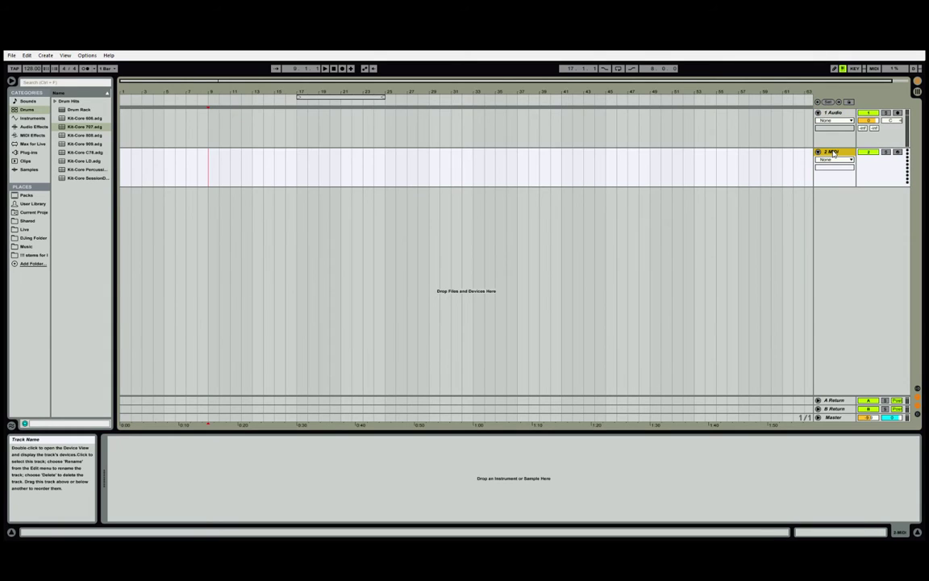
left_click(834, 114)
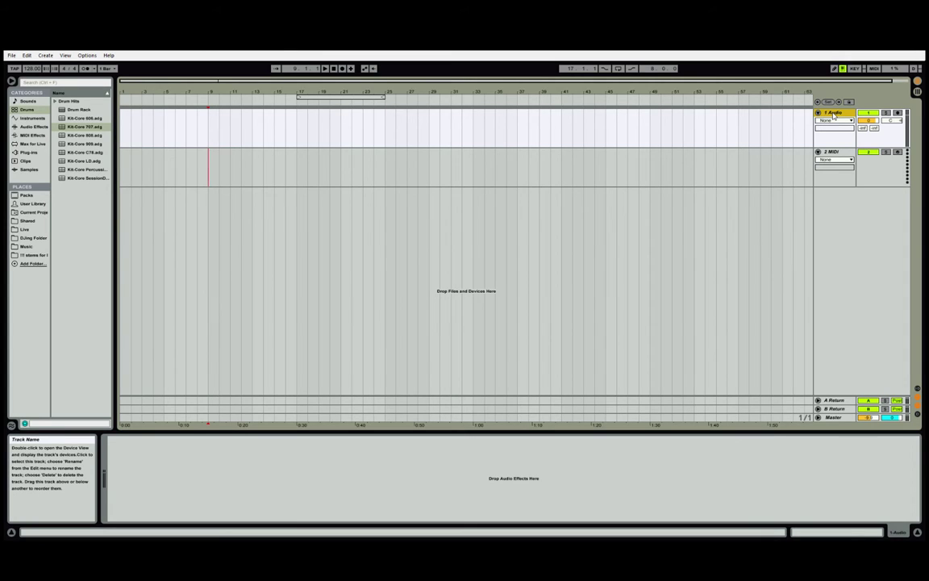
key("Delete")
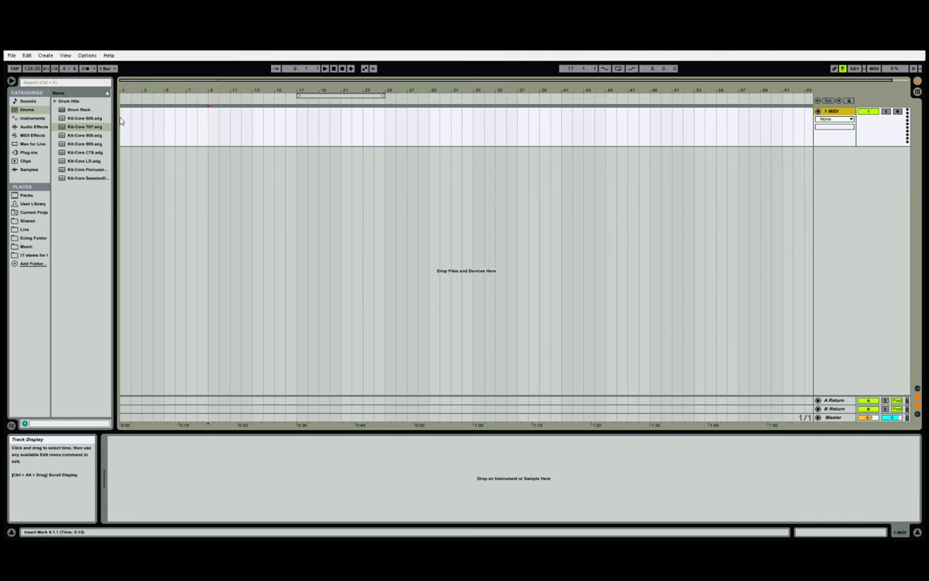
Step: Load the Operator instrument onto the MIDI track and rename the track "whatever we want"
left_click(33, 119)
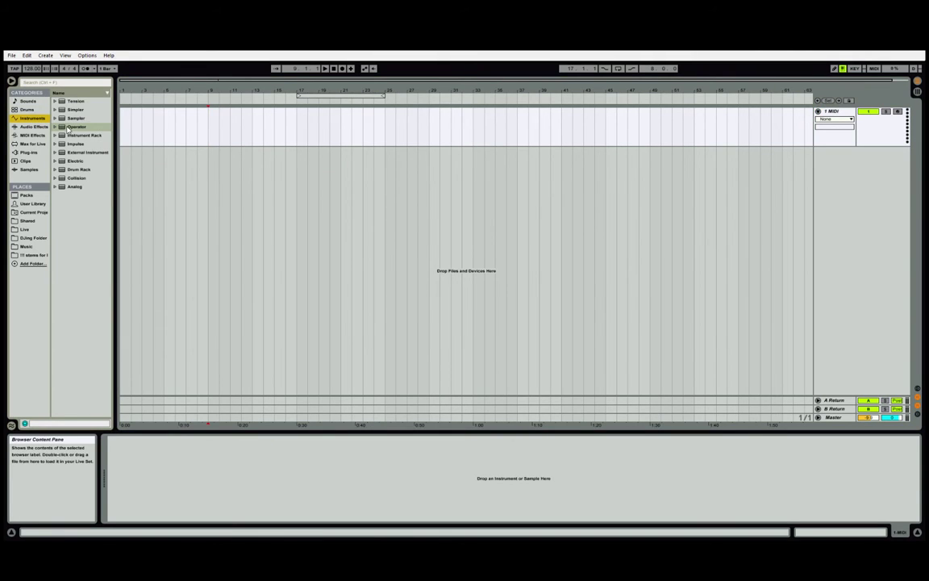
left_click_drag(68, 130, 182, 121)
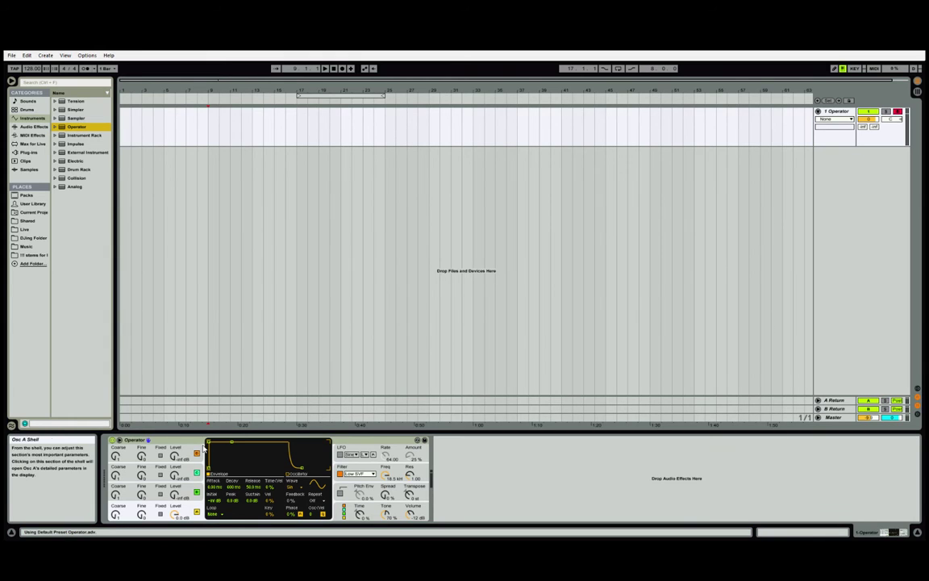
left_click(840, 116)
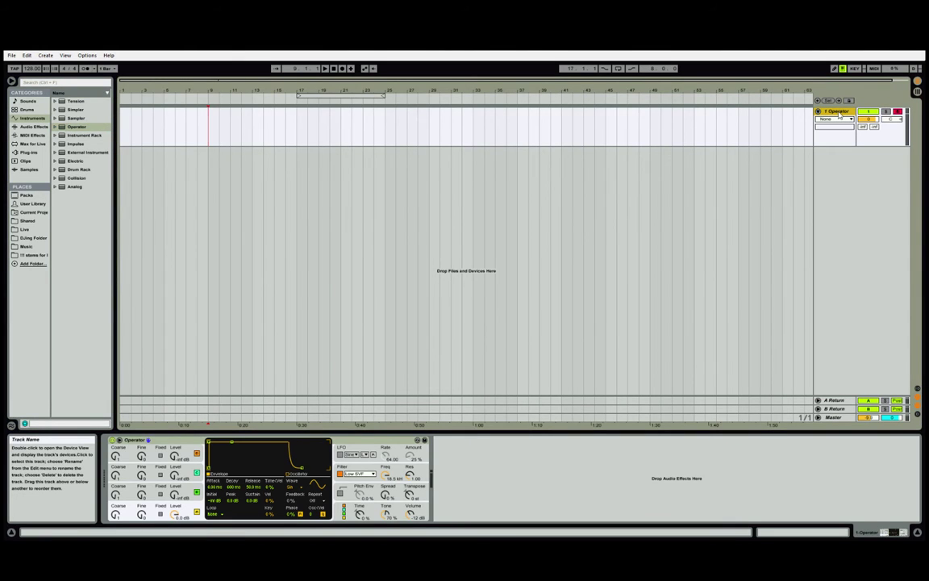
key("ctrl+r")
type("whatever we want")
key("Return")
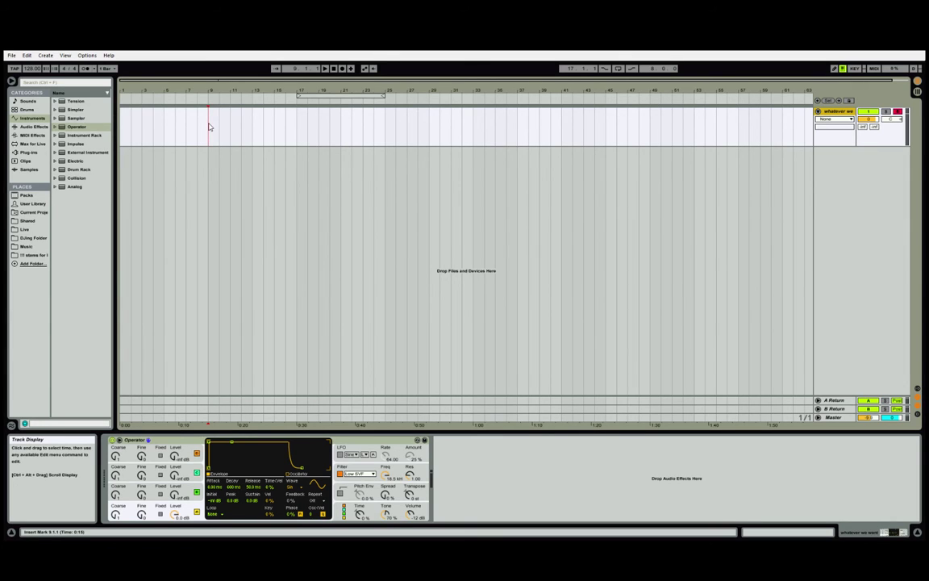
Step: Create an empty MIDI clip from bar 9 to bar 17 on the Operator track and name it "you can!"
left_click_drag(208, 128, 297, 129)
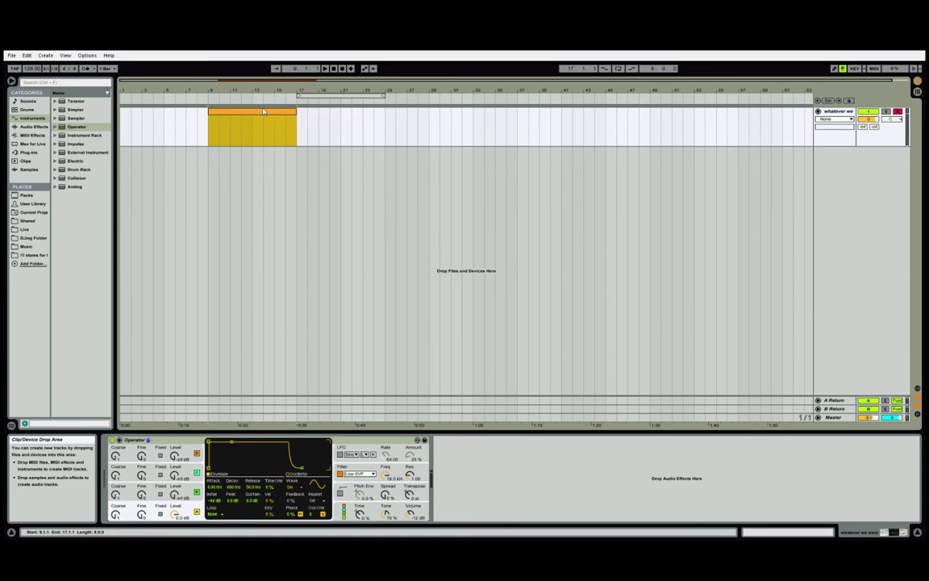
left_click(220, 125)
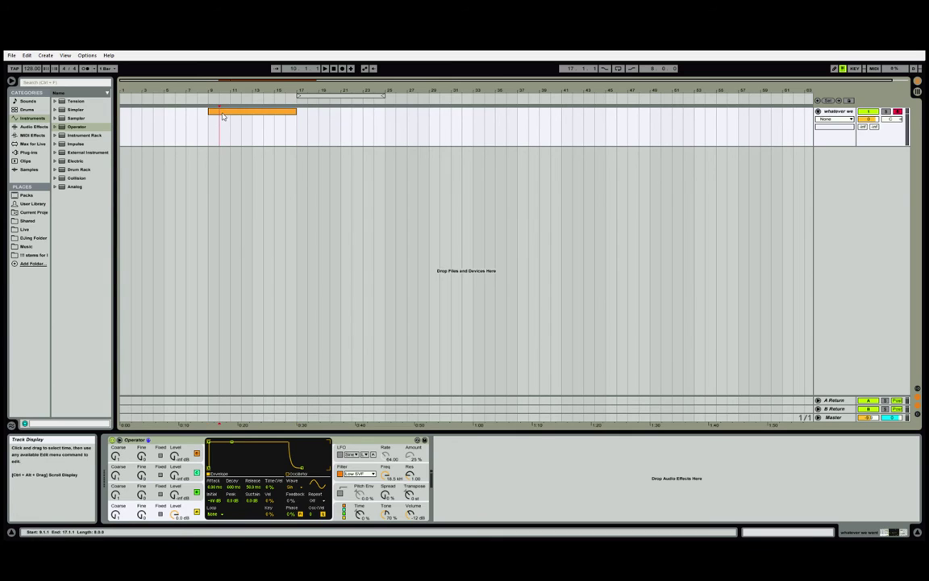
left_click(224, 113)
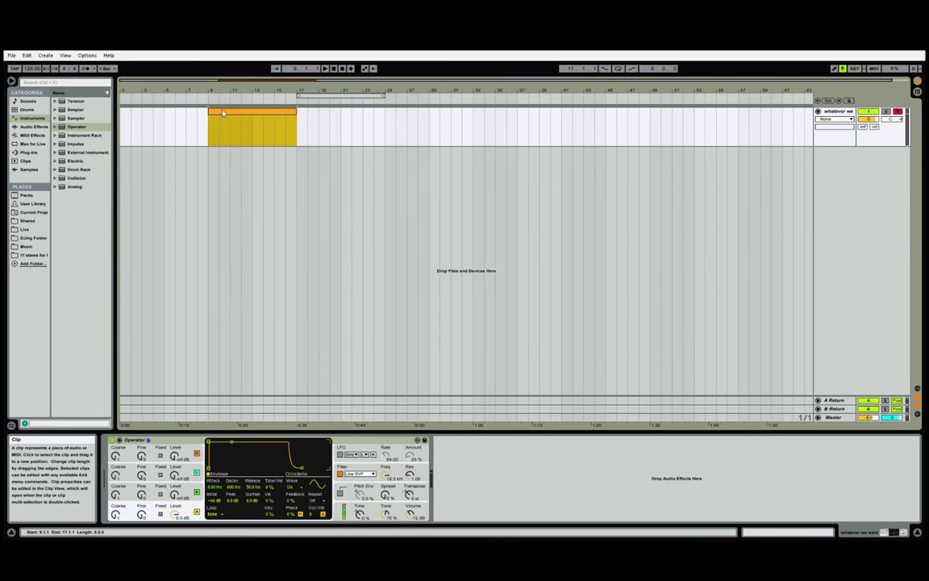
key("ctrl+r")
type("you can!")
key("Return")
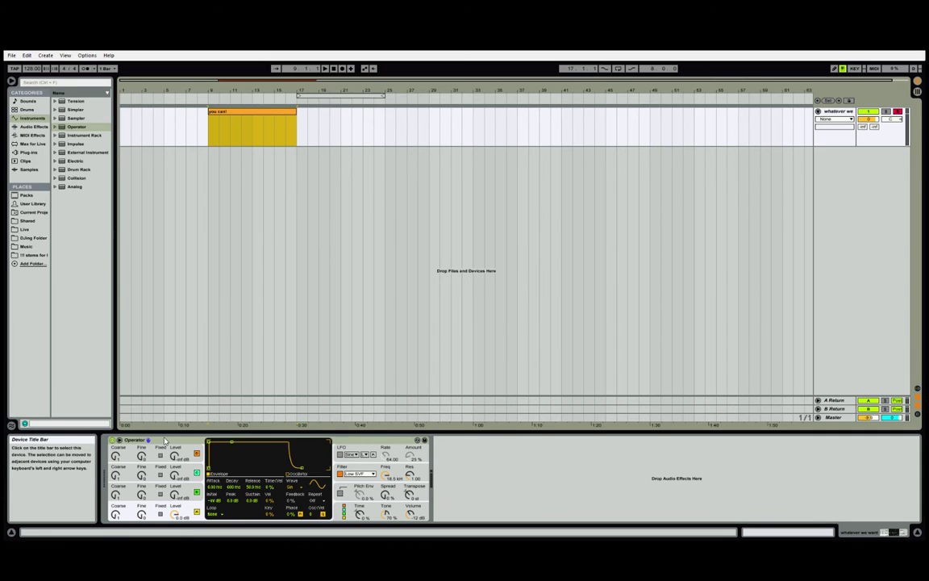
Step: Open the "you can!" clip for note editing and add an eighth-note G2 at its start
double_click(251, 116)
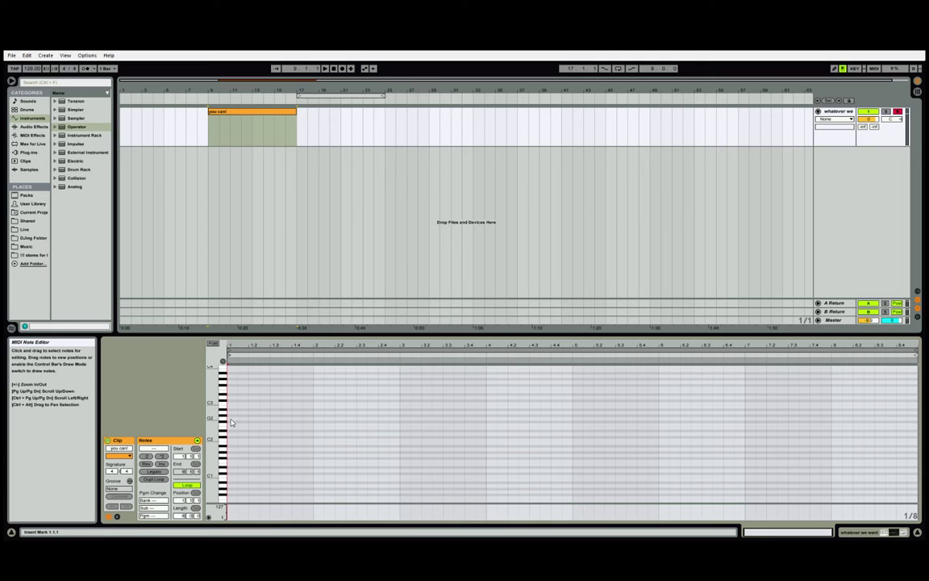
double_click(231, 420)
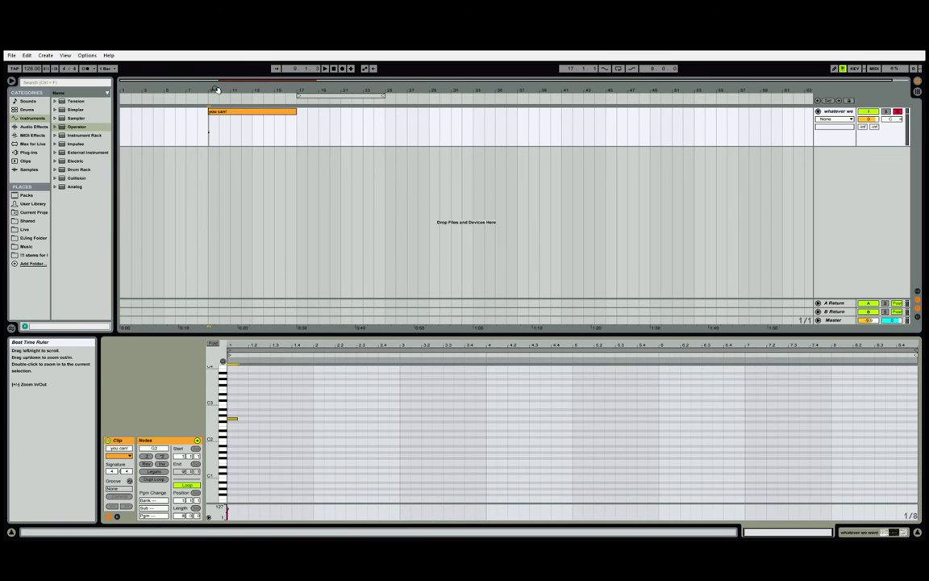
mouse_move(217, 88)
left_mouse_down()
mouse_move(217, 186)
mouse_move(230, 200)
mouse_move(308, 223)
left_mouse_up()
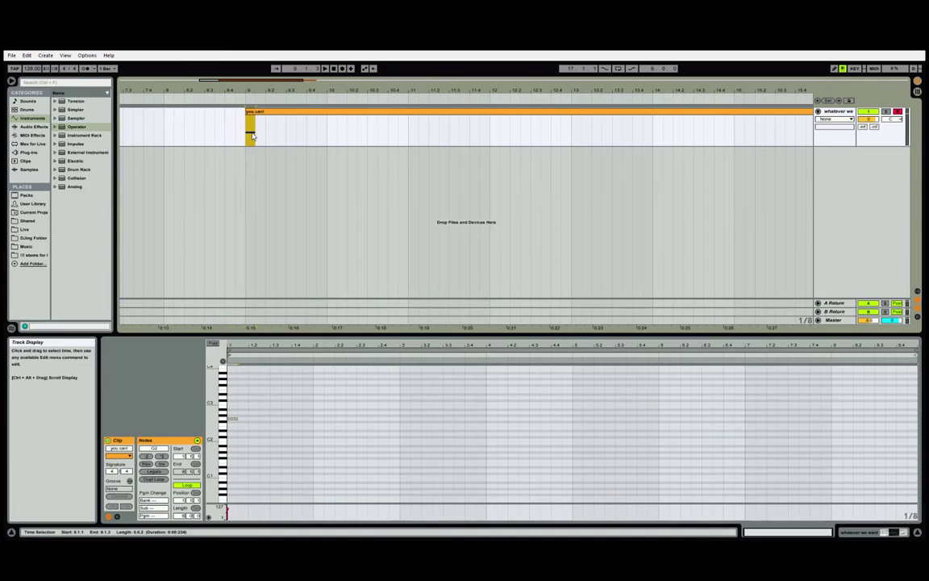
left_click(233, 419)
left_click(252, 129)
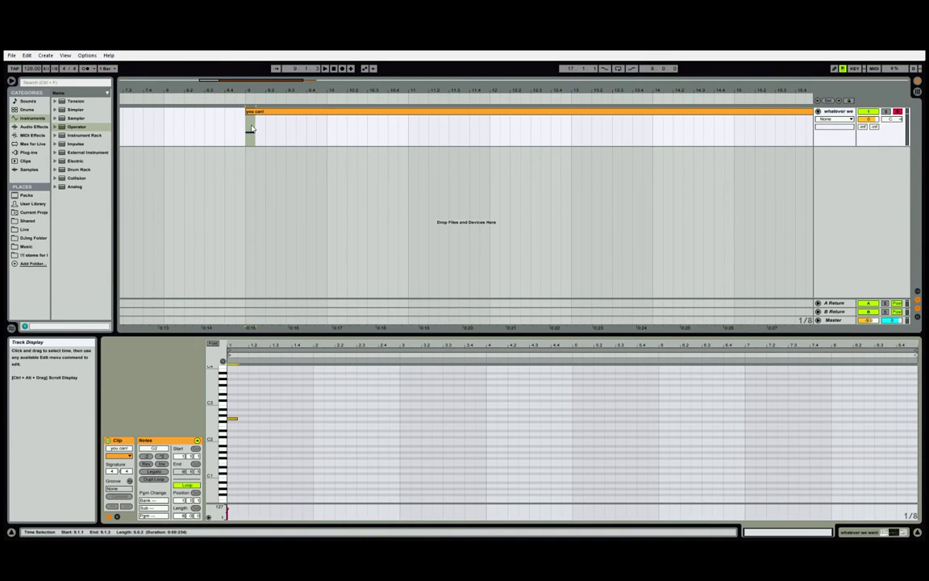
Step: Play the "you can!" clip from bar 9 to hear the G2 note
left_click(255, 113)
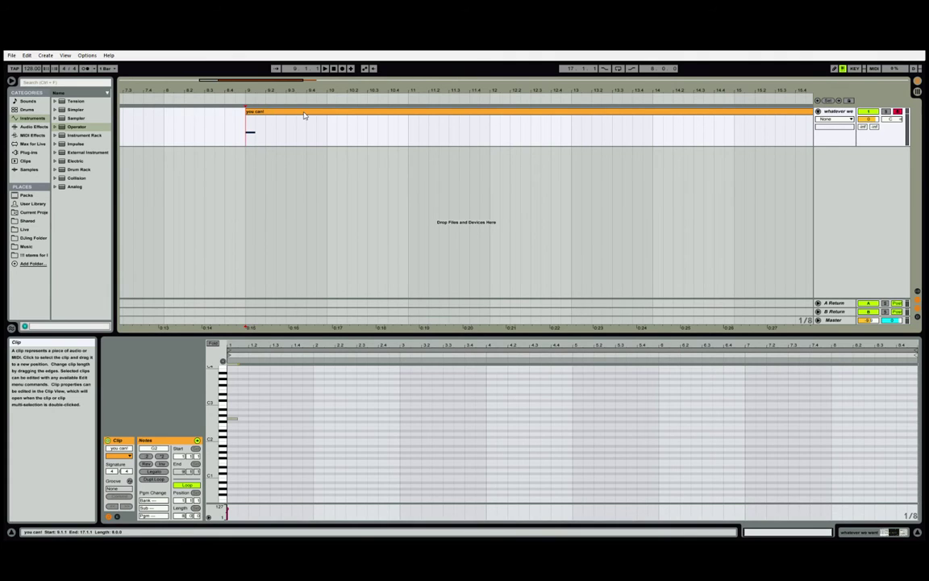
key("space")
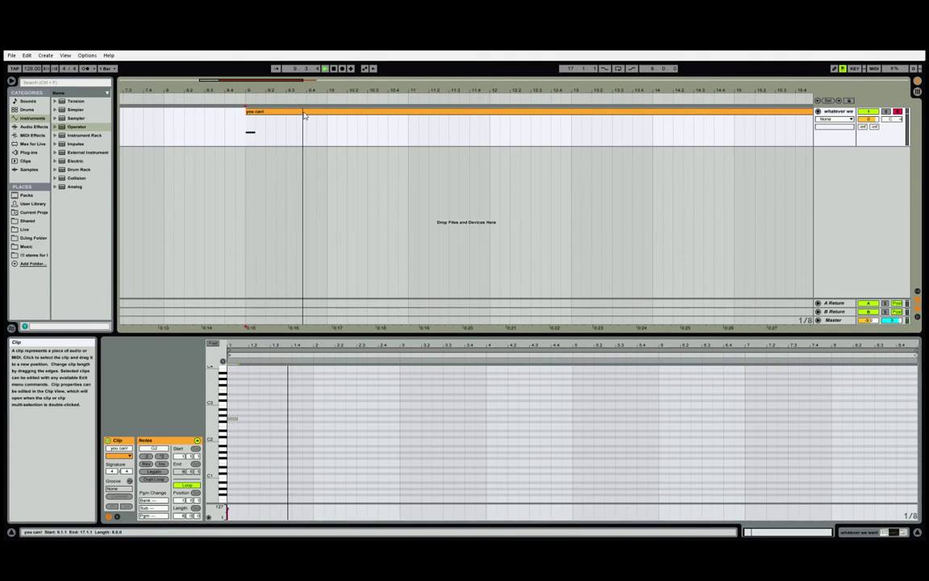
key("space")
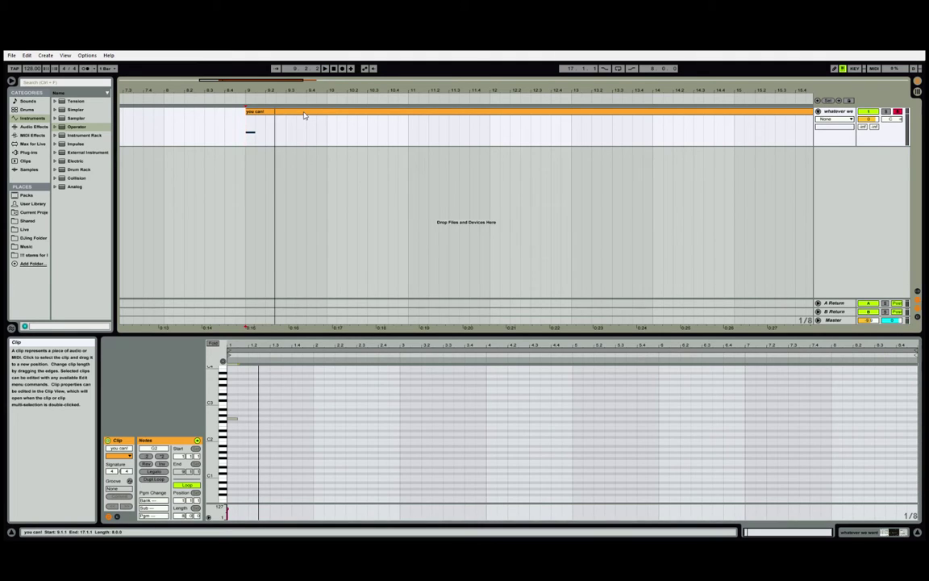
key("space")
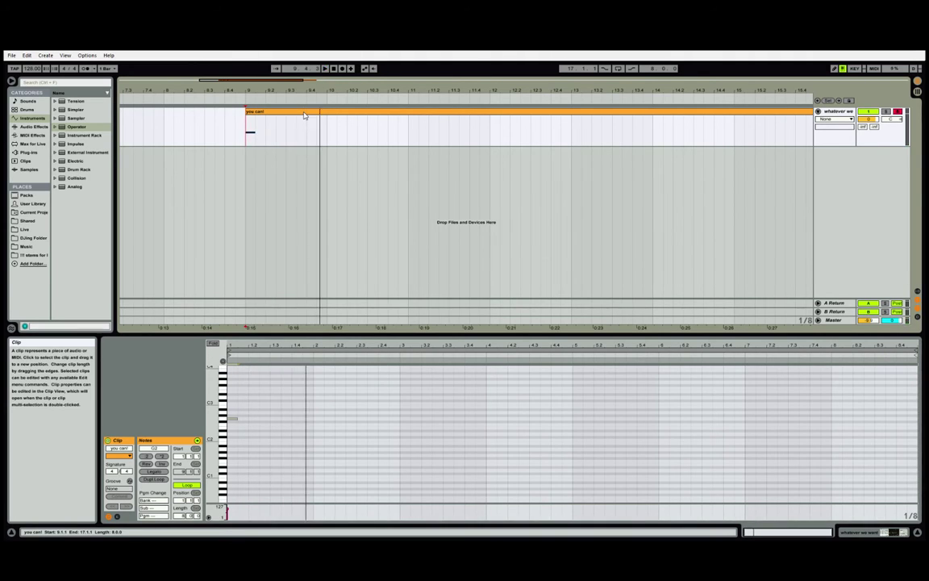
Step: Add consecutive eighth notes A#2, G2, D2, G2 and A#2 after the first G2, from 1.1.3 to 1.3.3
left_click(243, 414)
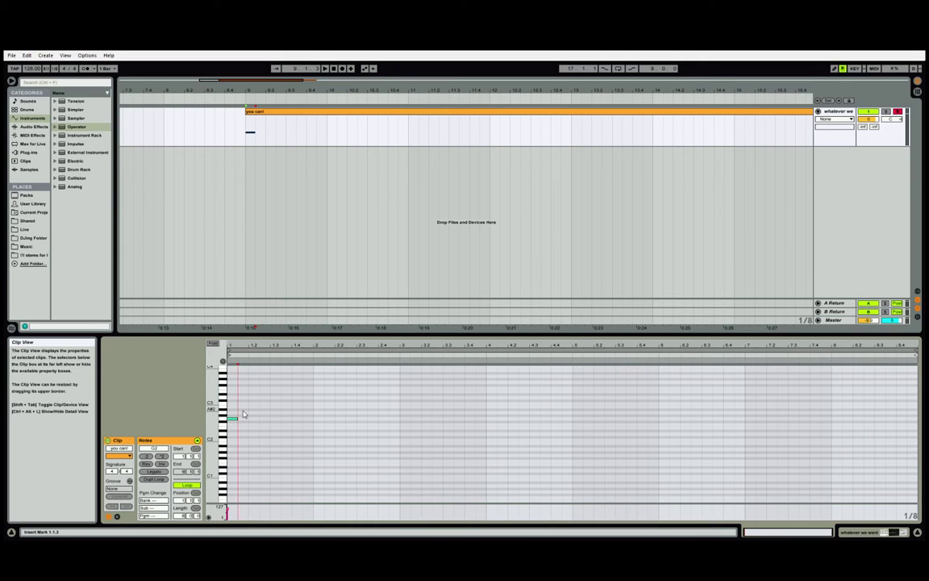
double_click(243, 412)
double_click(254, 418)
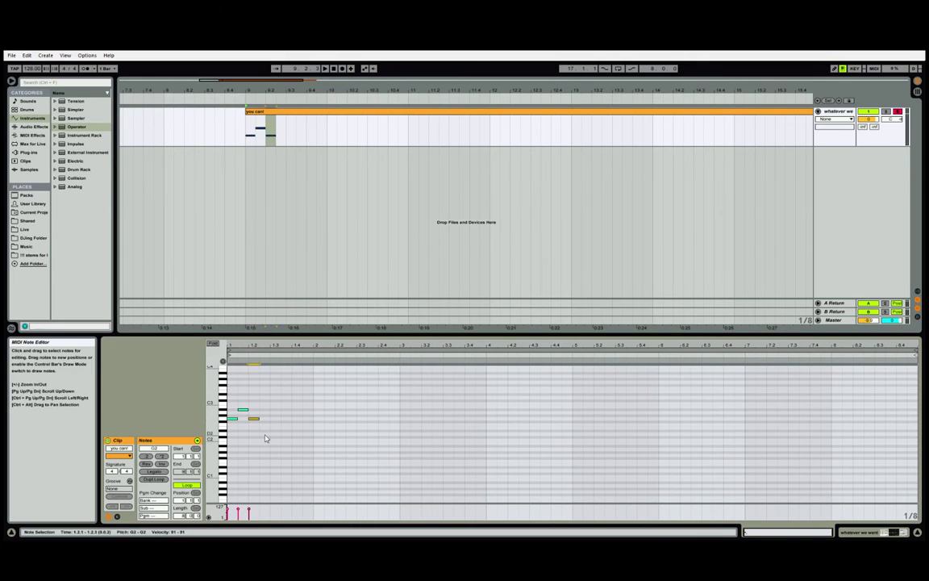
double_click(264, 435)
double_click(275, 418)
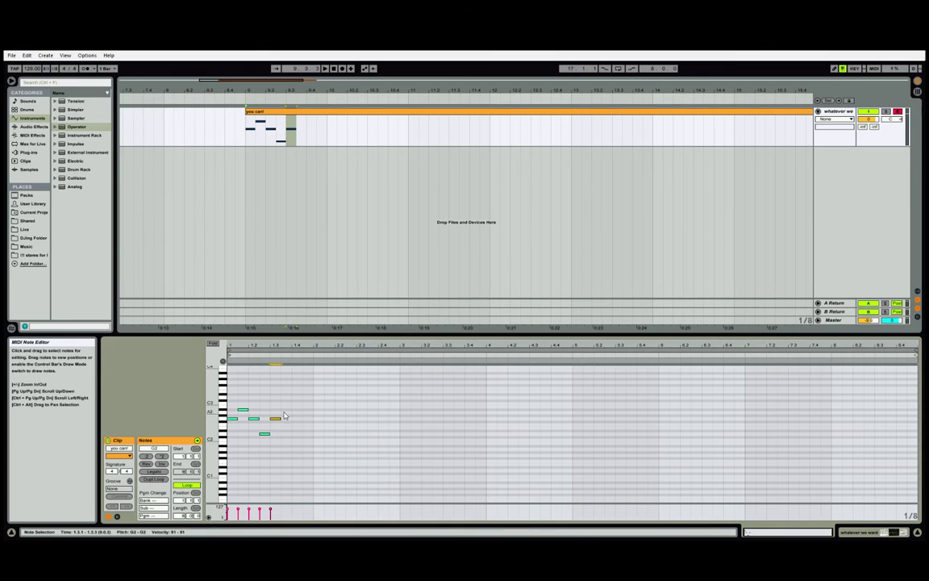
double_click(286, 410)
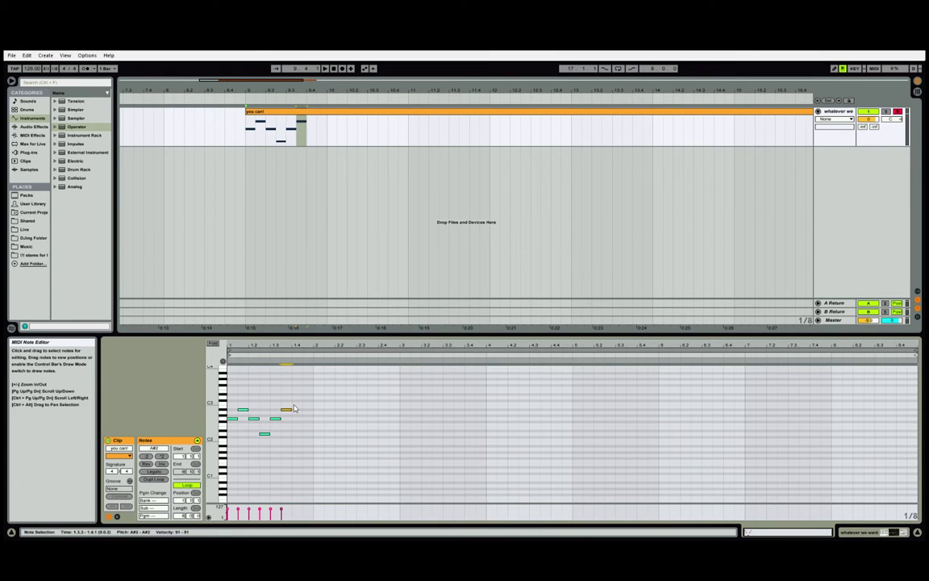
Step: Continue the melody with eighth notes C3, D3, D#3, G3, D#3 and D3 from 1.4.1 to 2.2.3
double_click(297, 403)
double_click(307, 399)
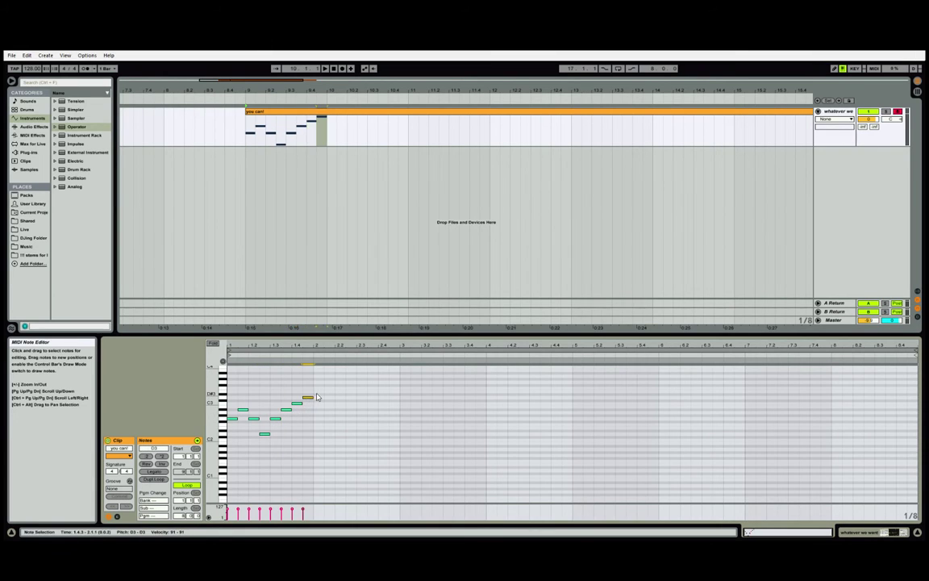
double_click(319, 394)
double_click(329, 382)
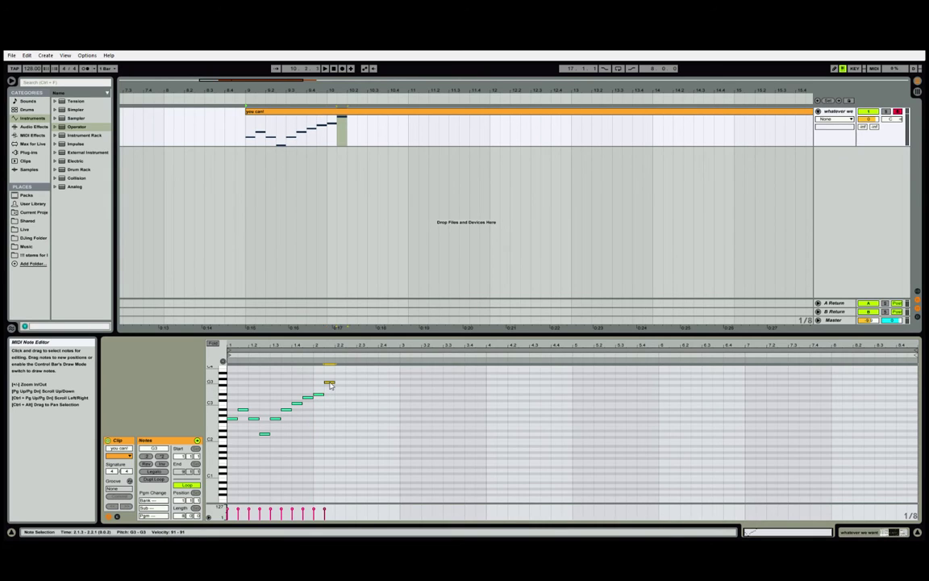
double_click(340, 395)
double_click(352, 398)
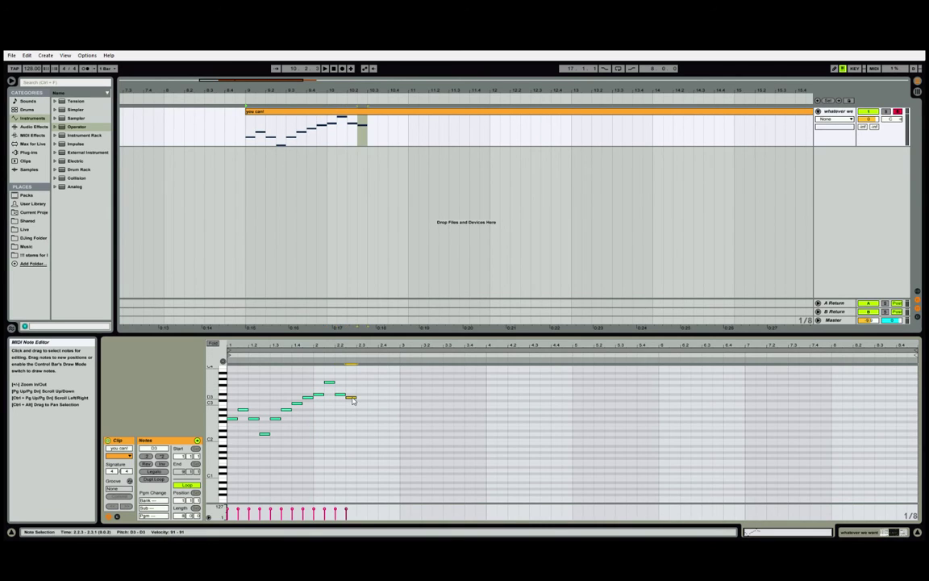
Step: Finish the melody with eighth notes C3, A#2, A2 and A#2 from 2.3.1 to 2.4.3 and play it back
double_click(361, 403)
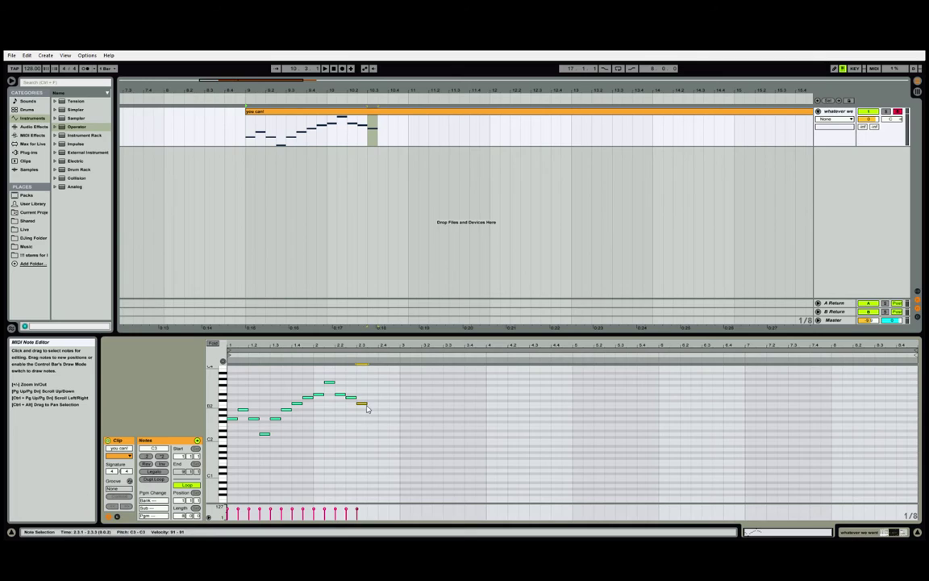
double_click(372, 410)
double_click(384, 412)
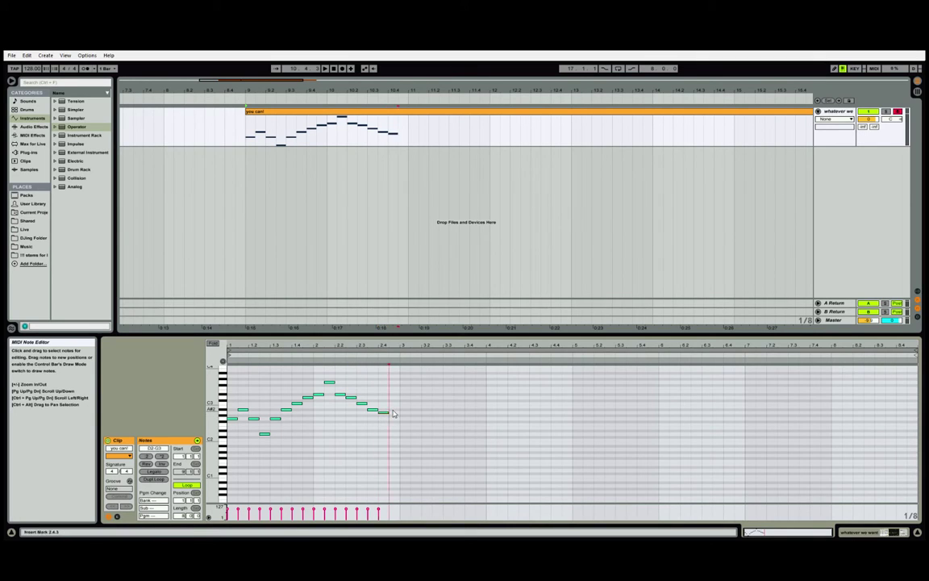
double_click(394, 410)
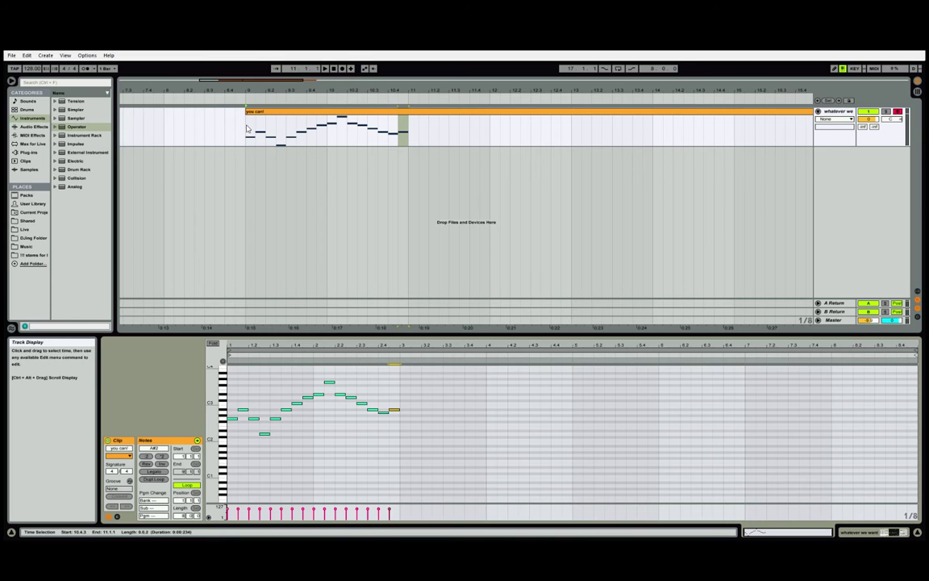
key("space")
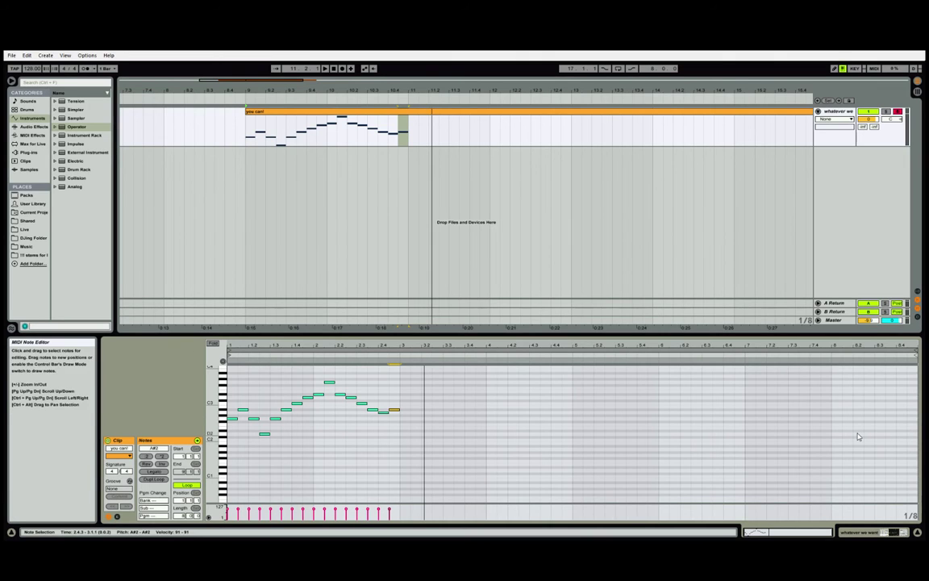
Step: Switch between the clip's notes and the track's Operator device, ending on Operator, and play the melody
key("shift+Tab")
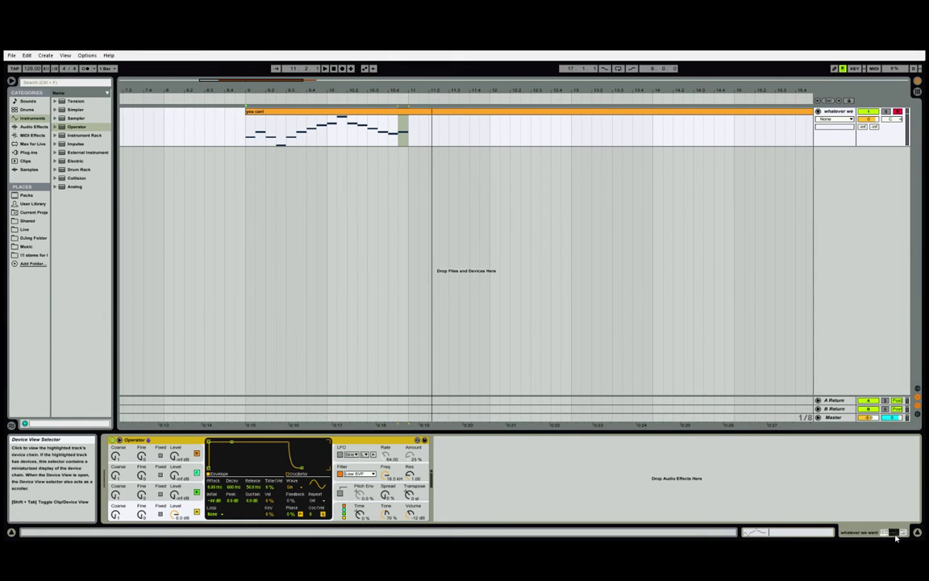
left_click(775, 533)
left_click(881, 535)
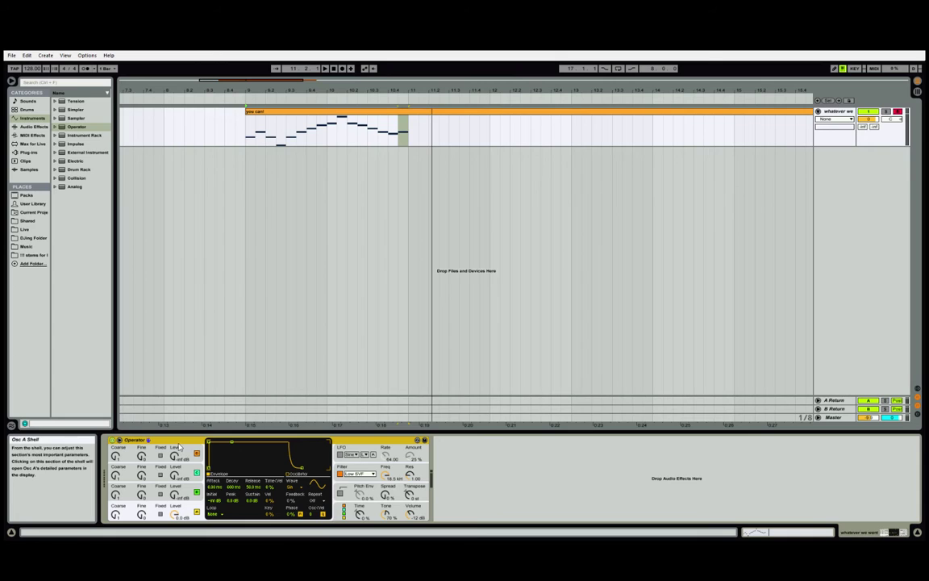
left_click(253, 123)
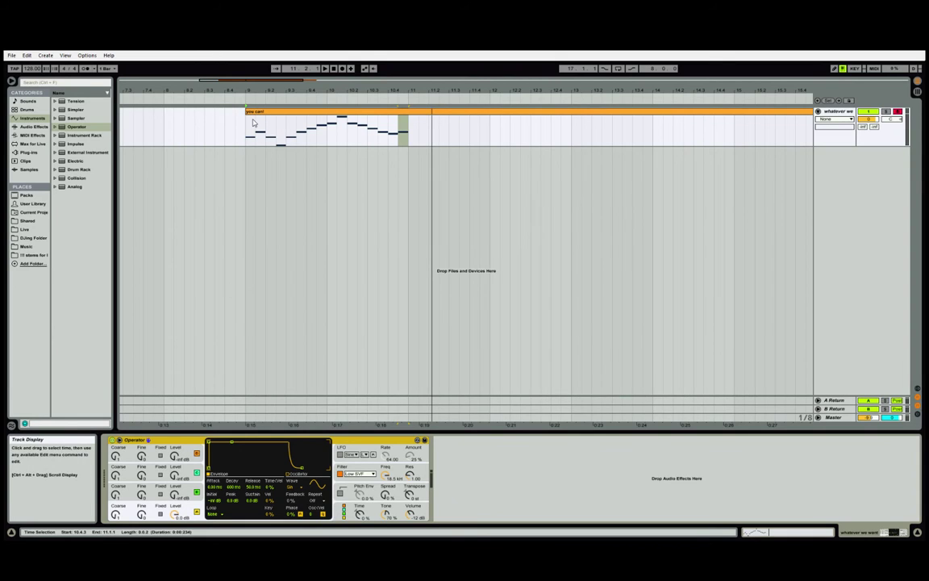
key("space")
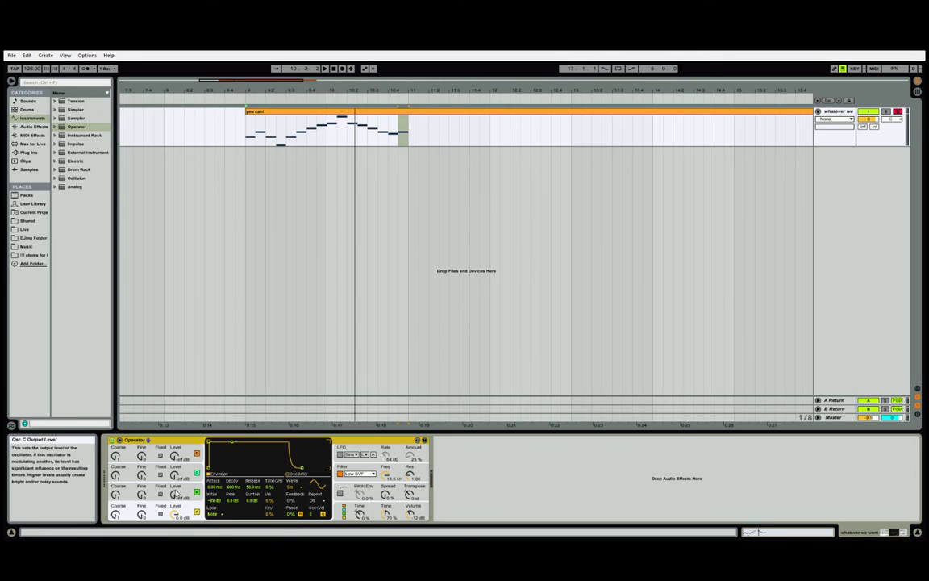
Step: Set Operator's oscillator levels to -17 dB for B, -11 dB for C and -23 dB for D, playing the melody to check
left_click_drag(176, 499, 191, 447)
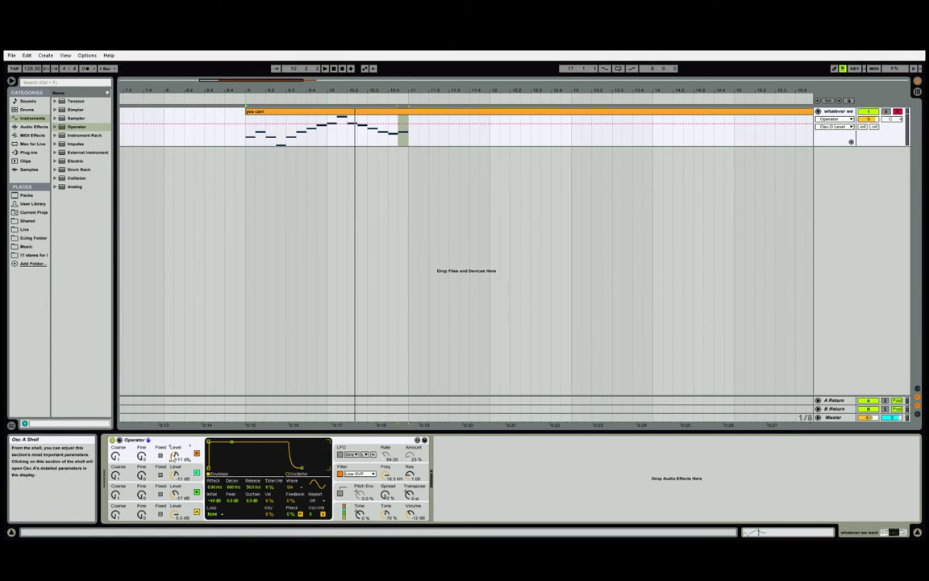
key("space")
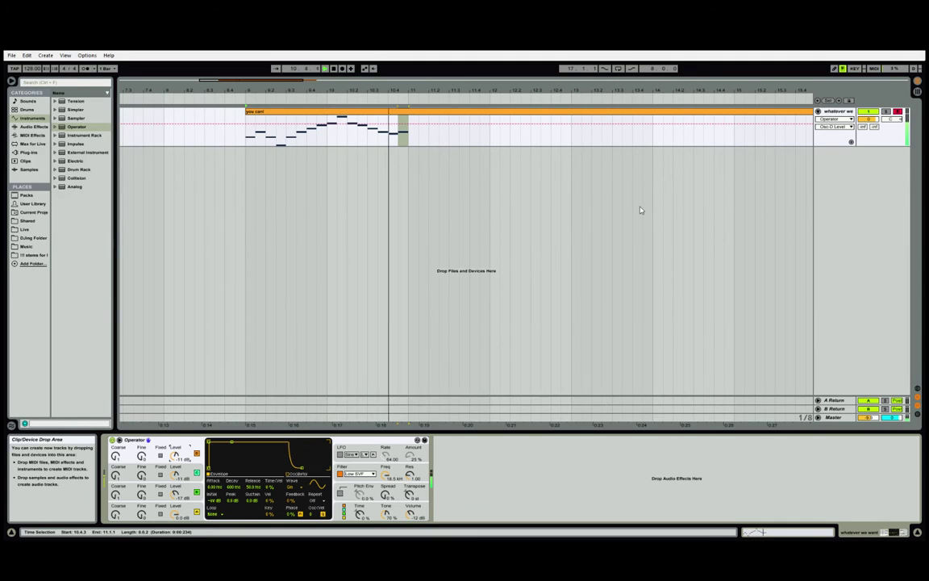
key("space")
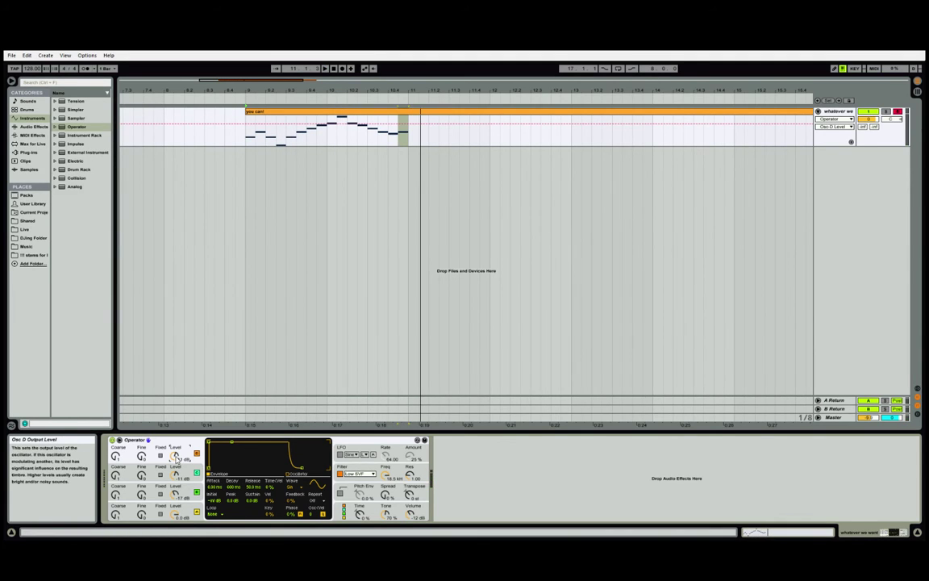
key("space")
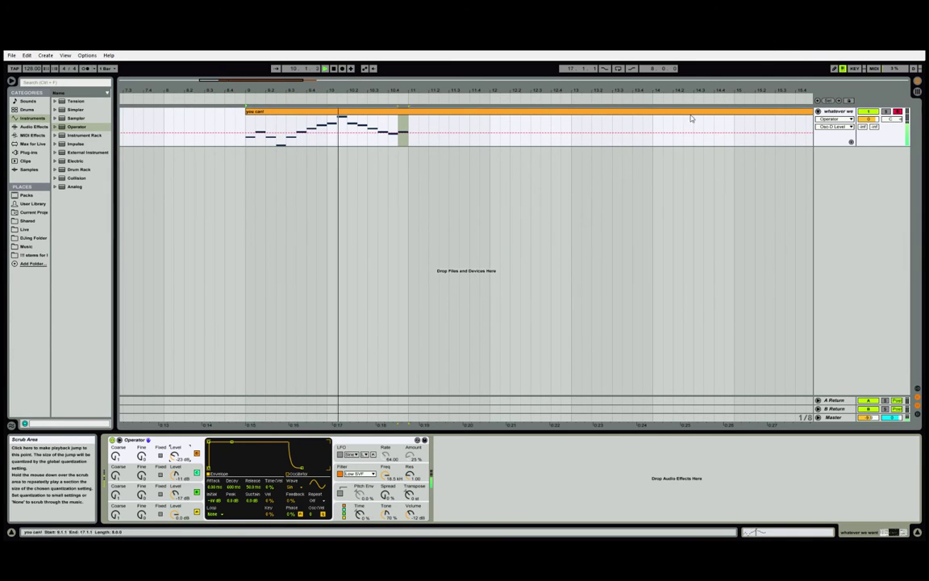
key("space")
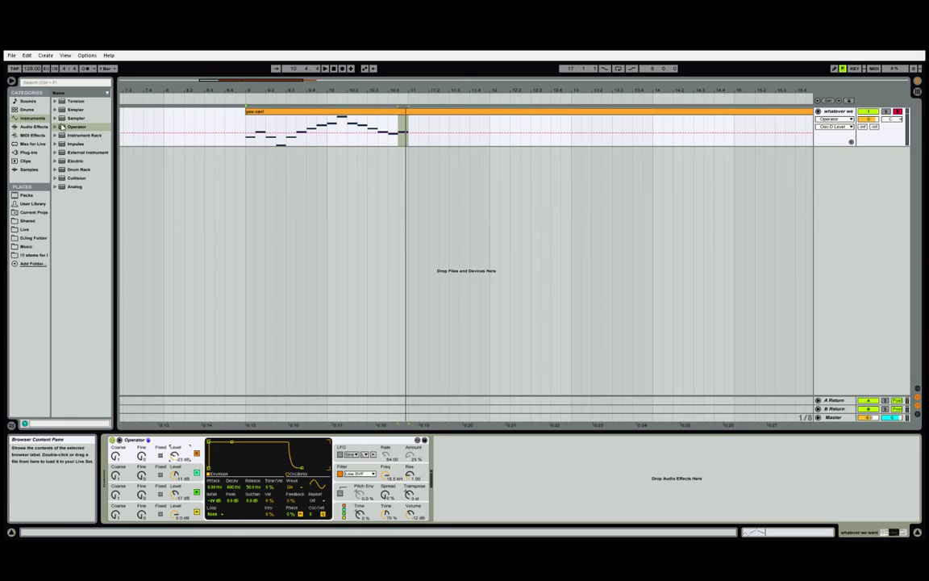
Step: Add a Ping Pong Delay audio effect after Operator and play the melody through it
left_click(33, 127)
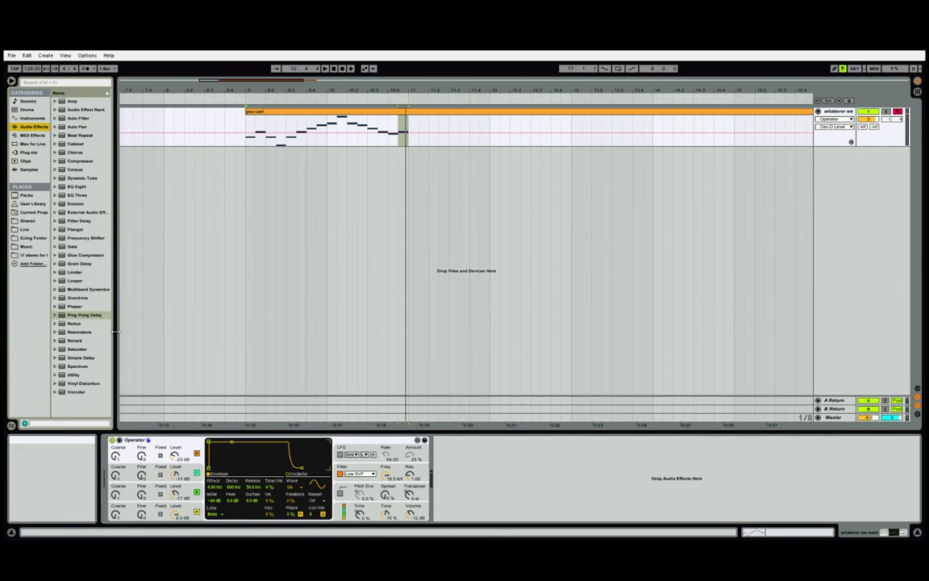
double_click(94, 315)
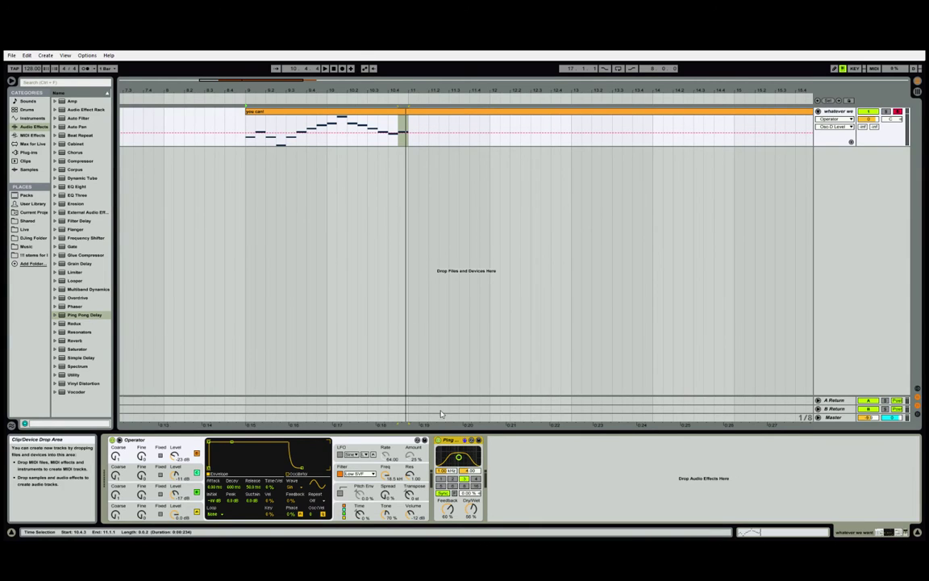
left_click(454, 441)
key("space")
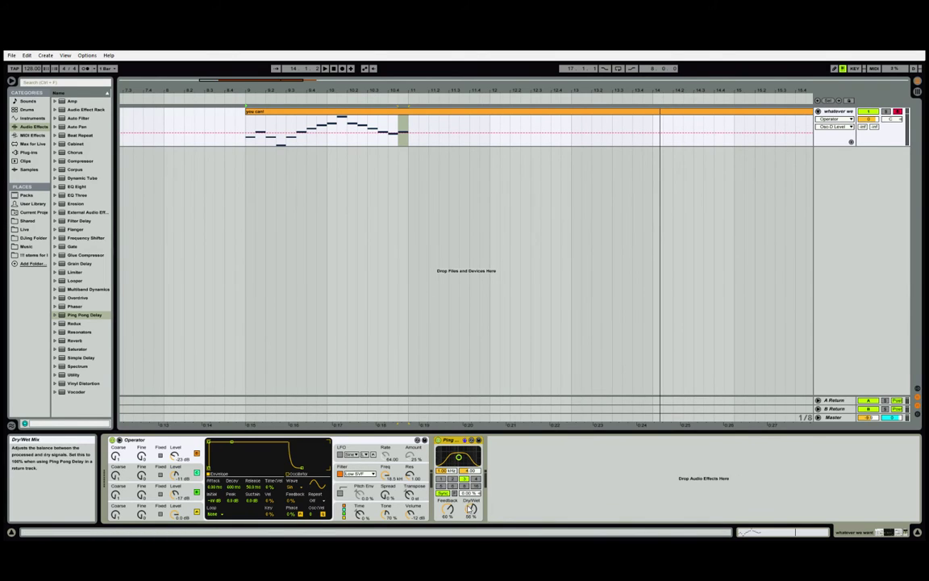
Step: Try the Ping Pong Delay's Dry/Wet at 0% and at 100% while the melody plays
left_click_drag(471, 508, 471, 537)
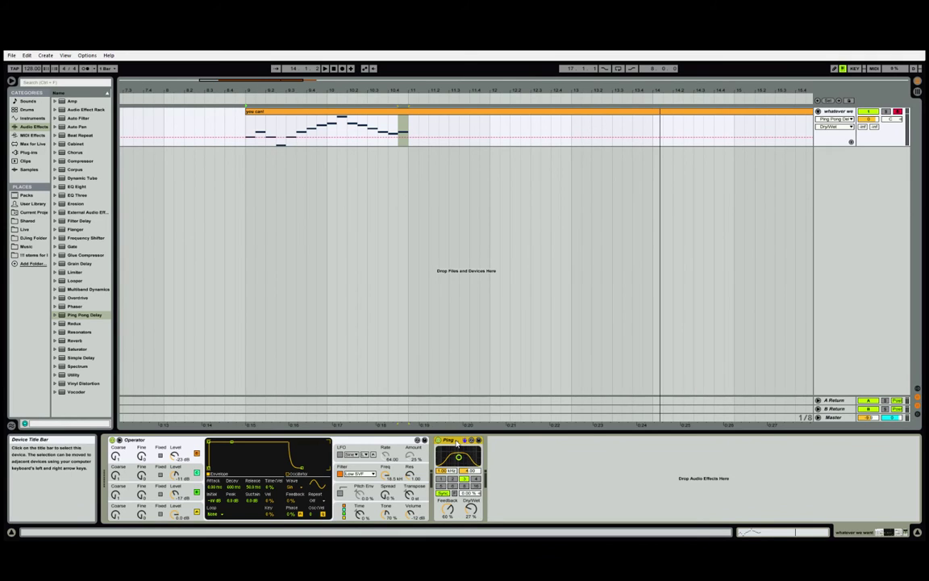
left_click_drag(473, 512, 474, 539)
key("space")
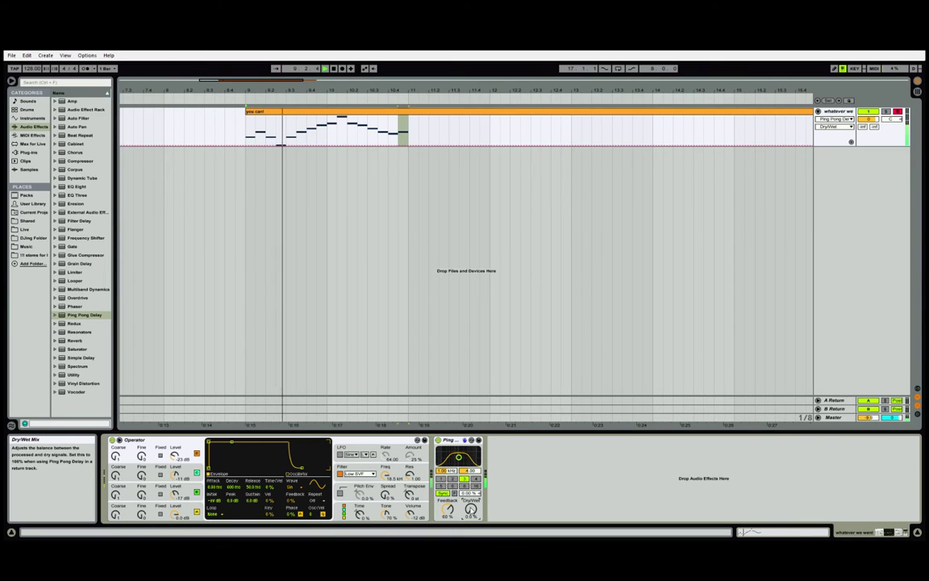
left_click_drag(472, 510, 472, 430)
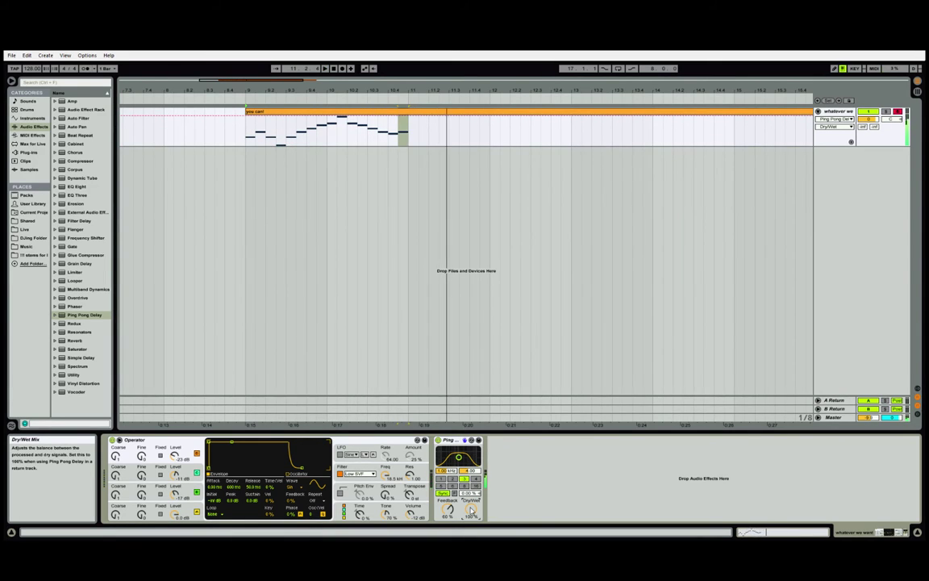
Step: Set the Ping Pong Delay's Dry/Wet to 35% and play the melody
left_click_drag(472, 510, 472, 577)
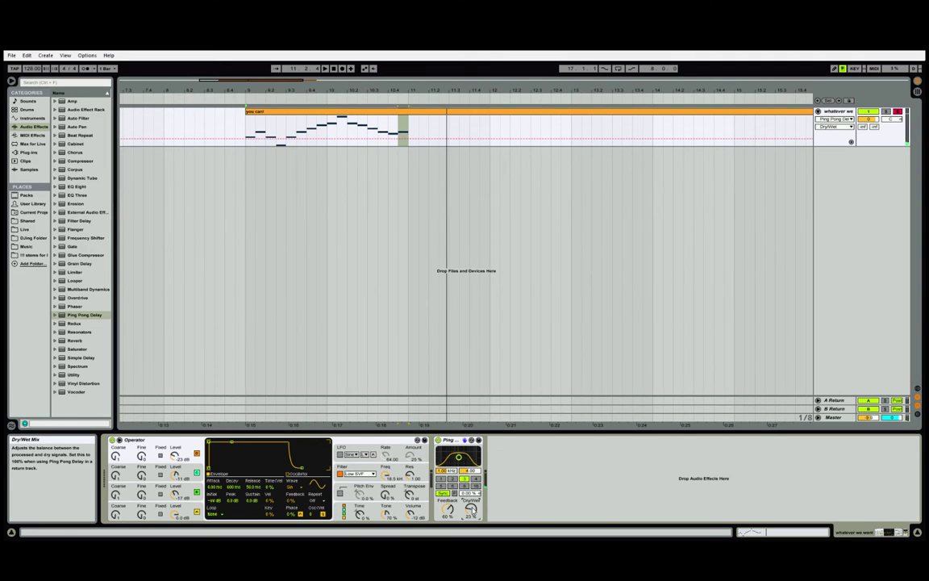
key("space")
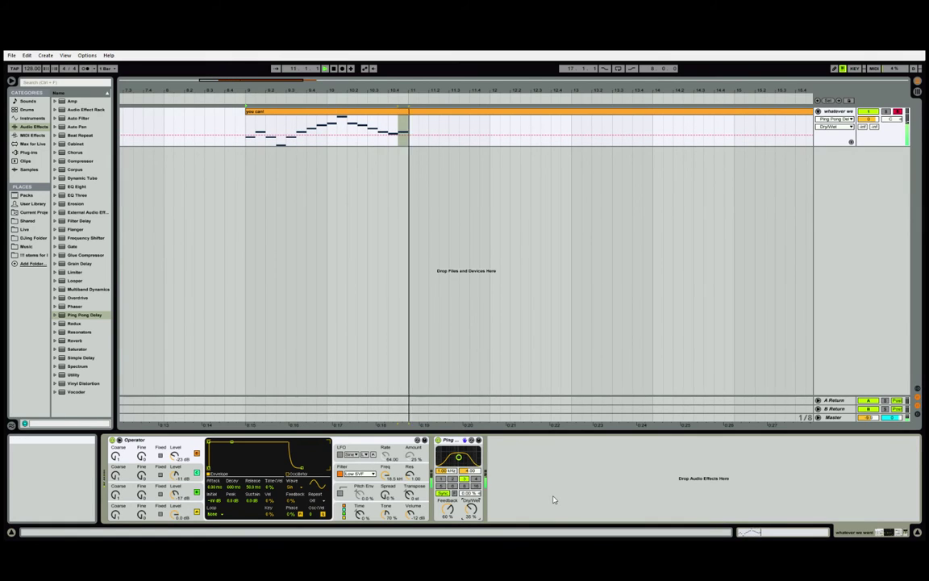
key("space")
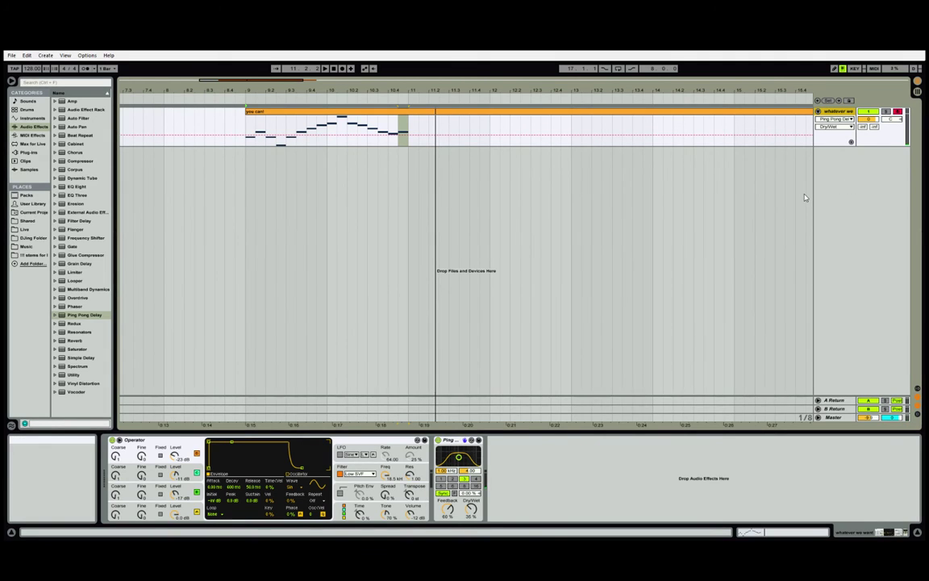
Step: Insert a second MIDI track and load the Kit-Core 707 drum kit onto it
key("ctrl+shift+t")
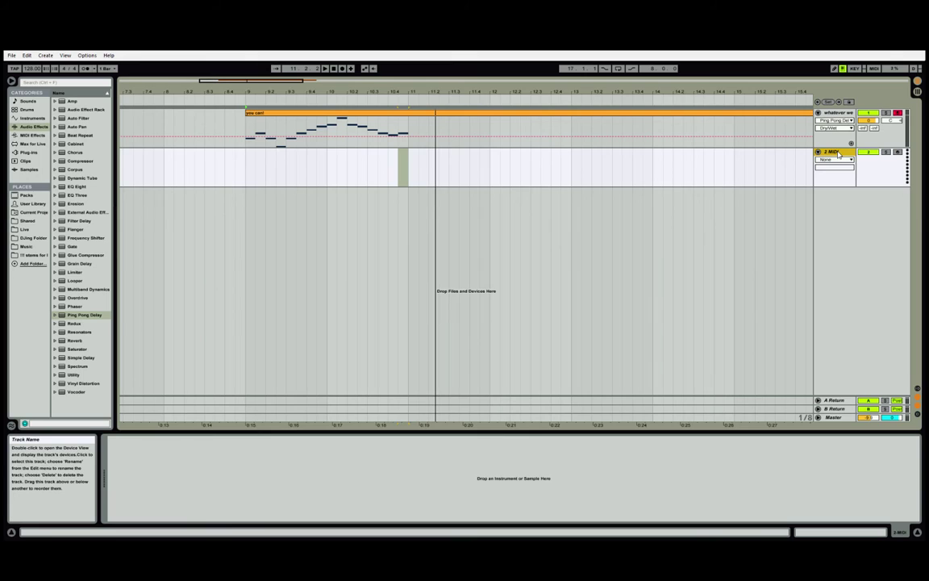
left_click(27, 110)
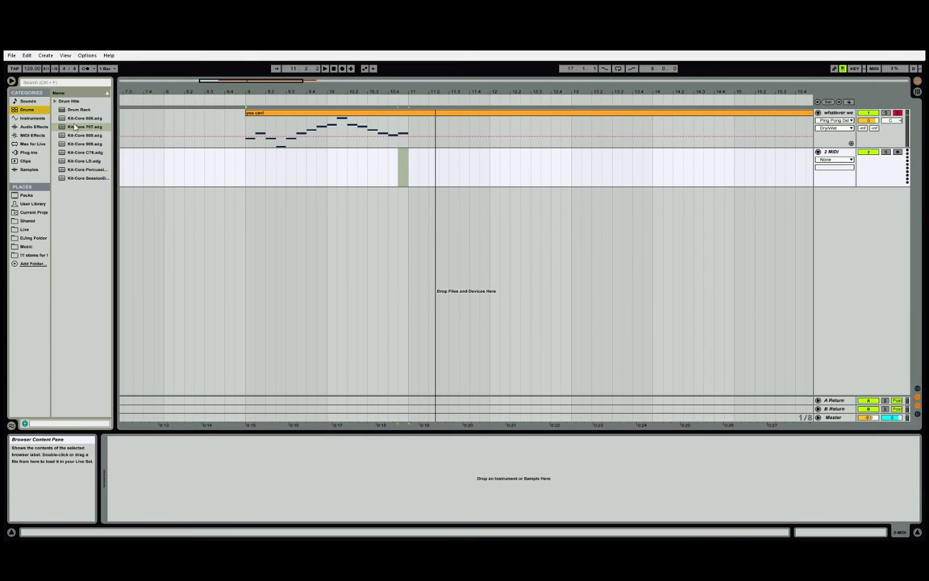
left_click_drag(84, 129, 158, 137)
left_click_drag(265, 176, 263, 172)
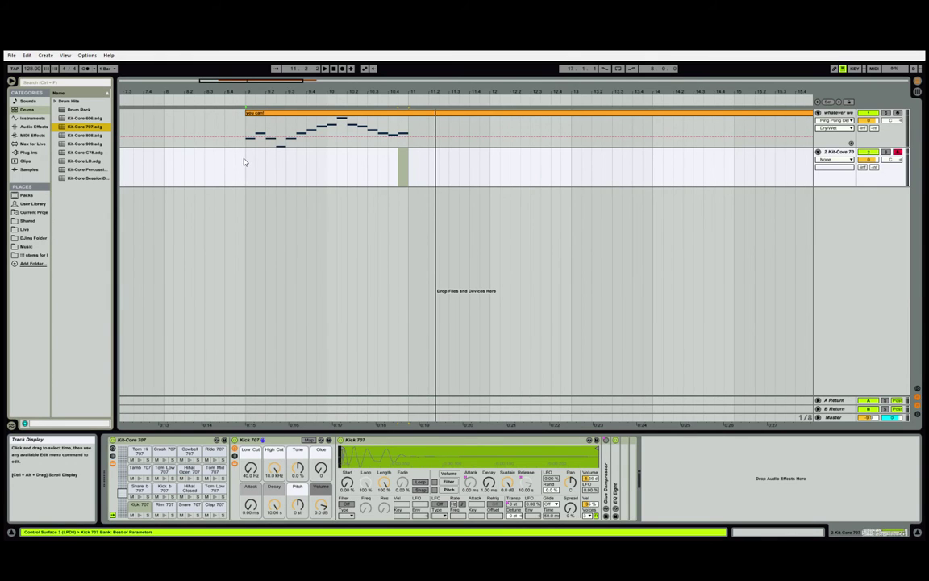
Step: Create an empty MIDI clip from bar 9 to bar 17 on the Kit-Core 707 track and open it for note editing
left_click_drag(371, 88, 359, 69)
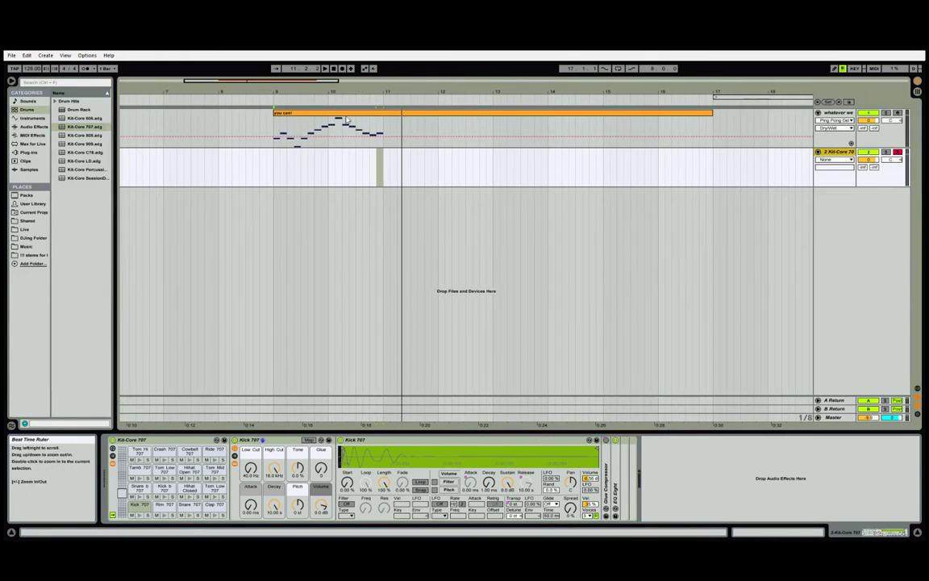
left_click_drag(273, 164, 714, 165)
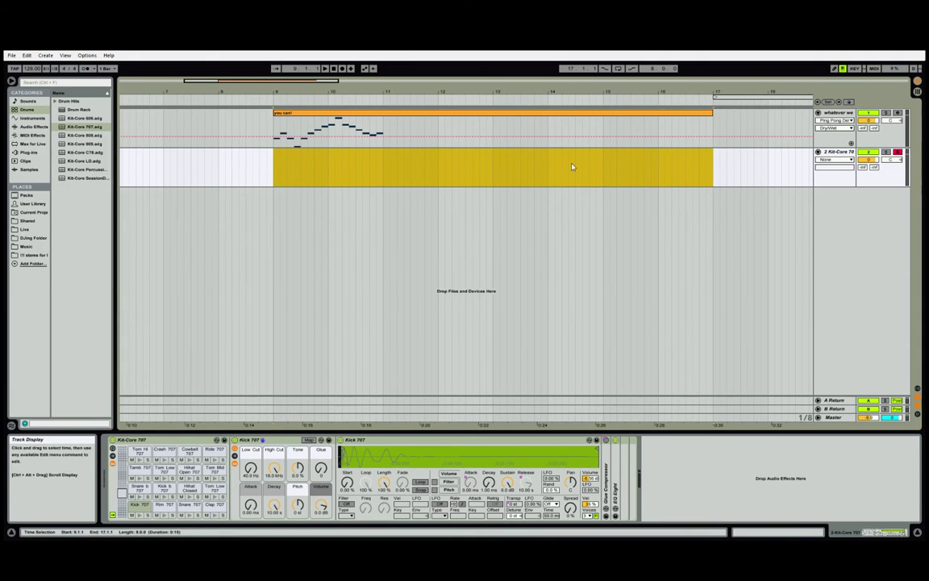
key("ctrl+shift+m")
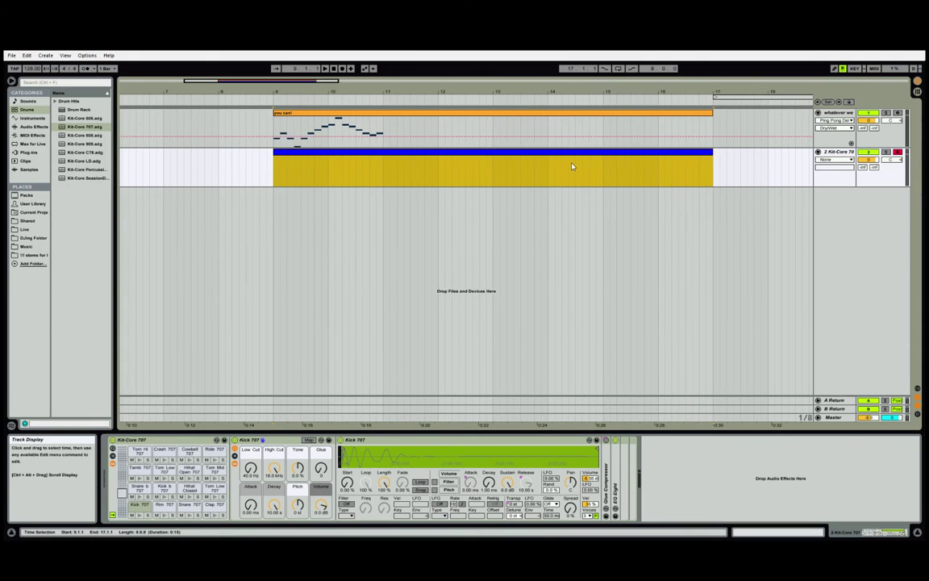
double_click(522, 154)
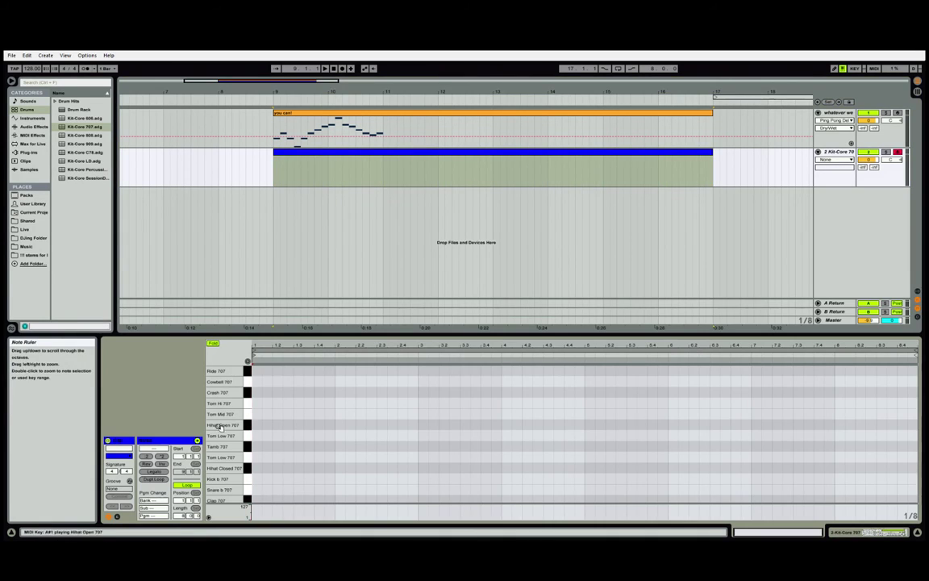
Step: Add two consecutive quarter-note Kick 707 hits at 1.1.1 and 1.2.1 in the drum clip
left_click_drag(219, 442, 220, 406)
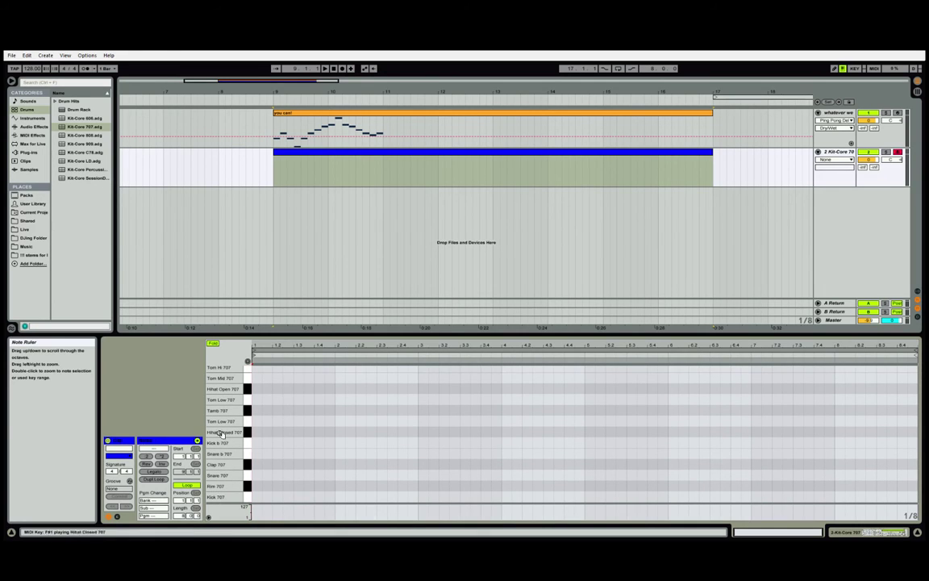
left_click_drag(217, 490, 205, 516)
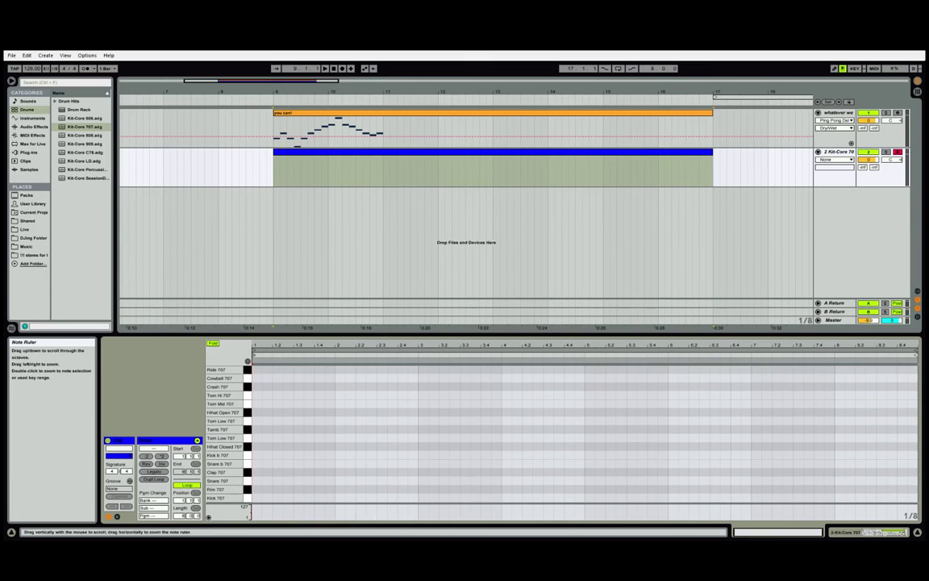
double_click(256, 499)
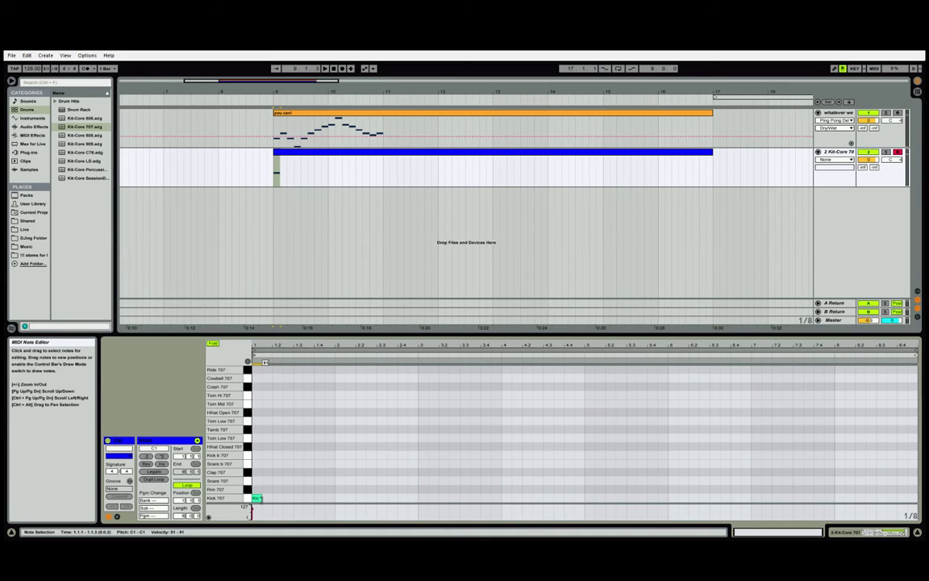
left_click_drag(260, 499, 274, 498)
left_click(263, 484)
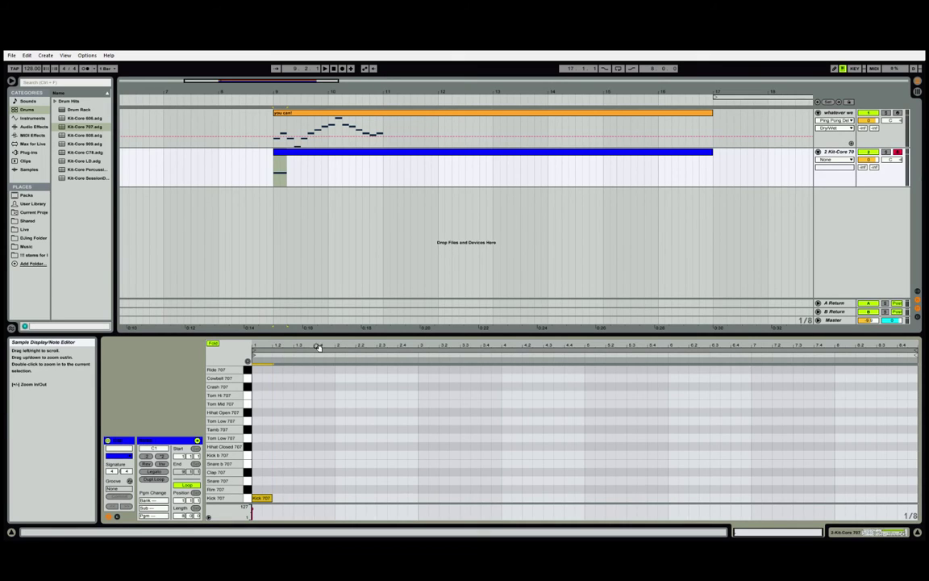
left_click(261, 498)
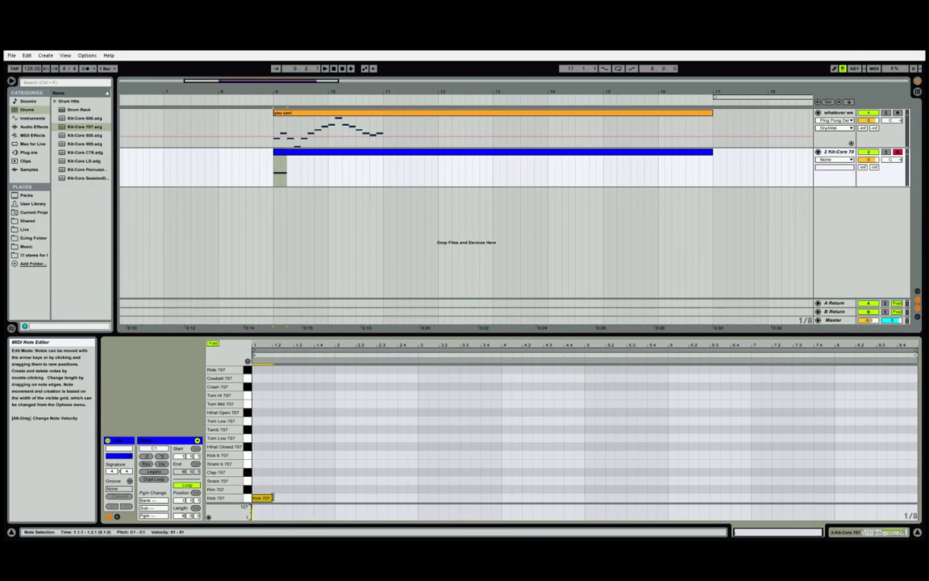
double_click(277, 497)
left_click_drag(282, 498, 293, 498)
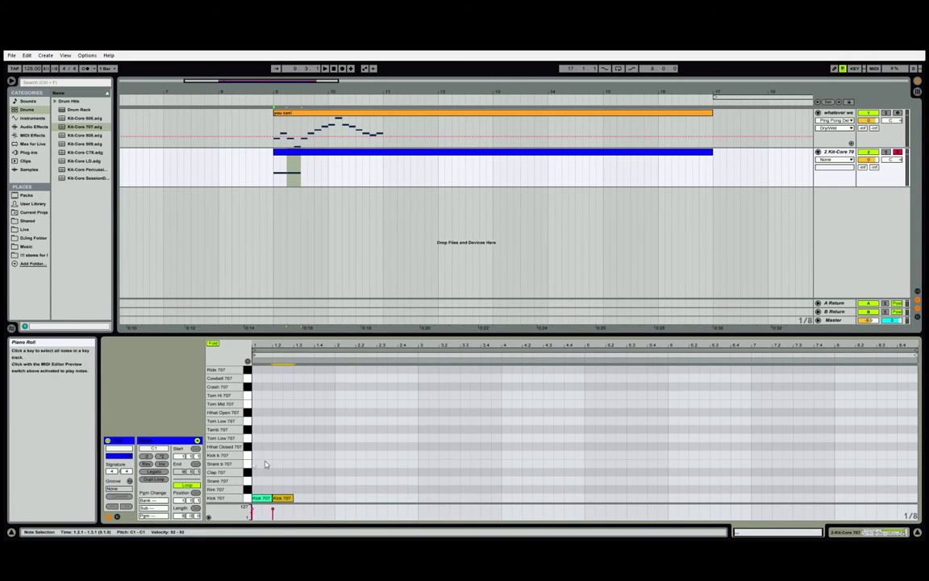
Step: Duplicate the quarter-note Kick 707 hits until they fill all eight bars of the drum clip, and play the arrangement
key("ctrl+d")
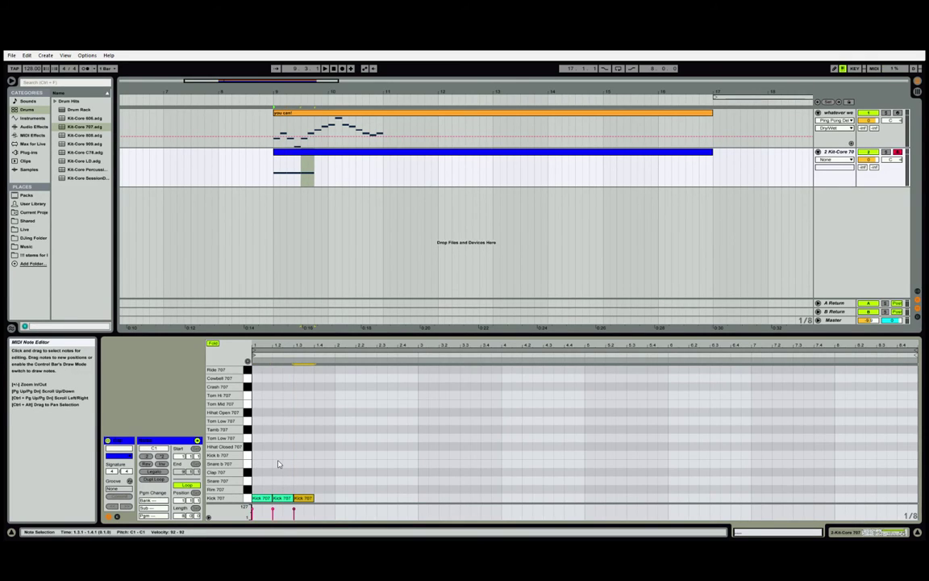
key("ctrl+d")
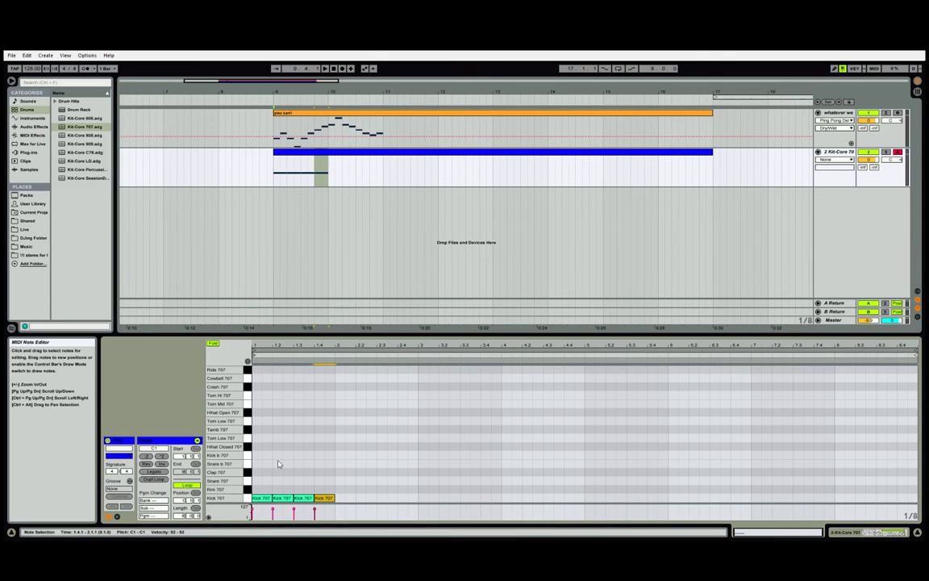
key("ctrl+a")
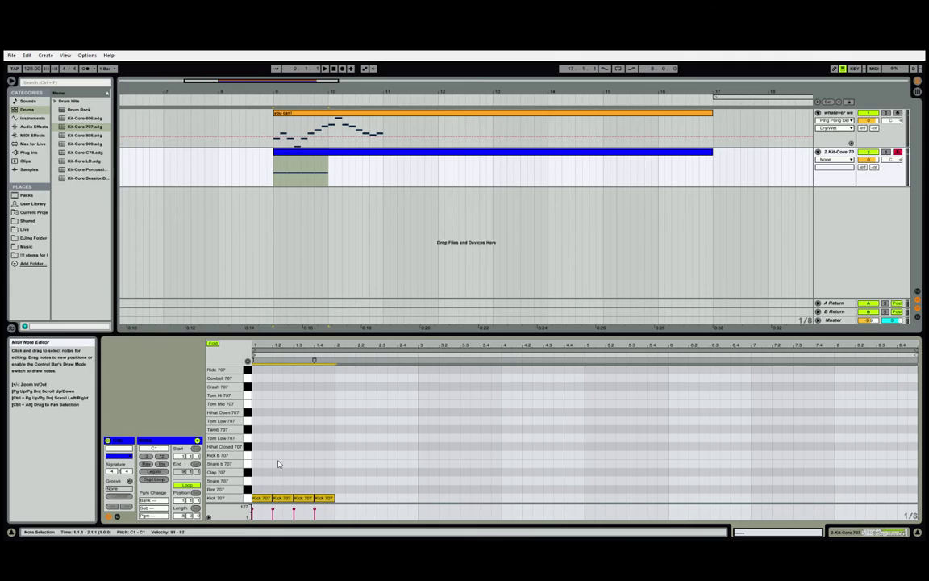
key("ctrl+d")
key("ctrl+d")
key("ctrl+d")
key("ctrl+d")
key("ctrl+d")
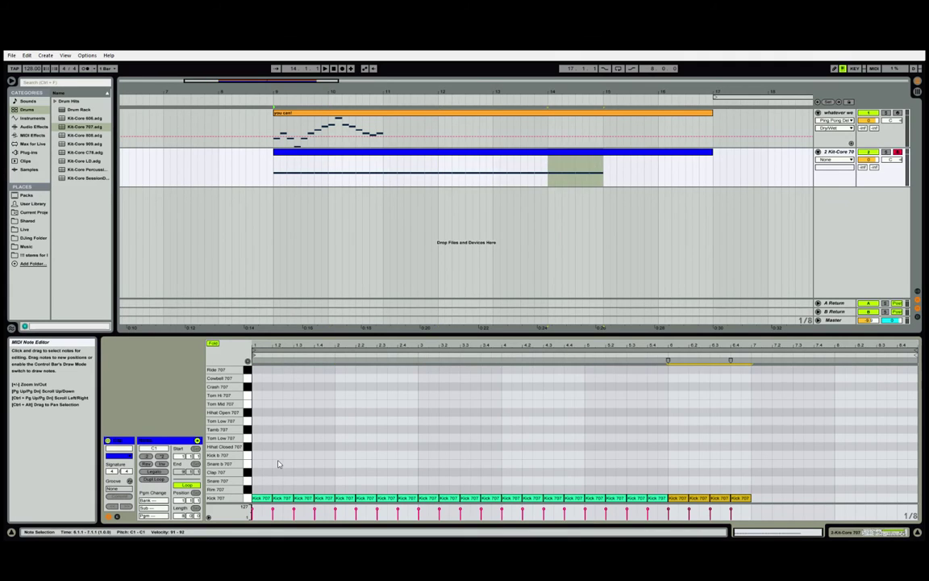
key("ctrl+d")
key("ctrl+d")
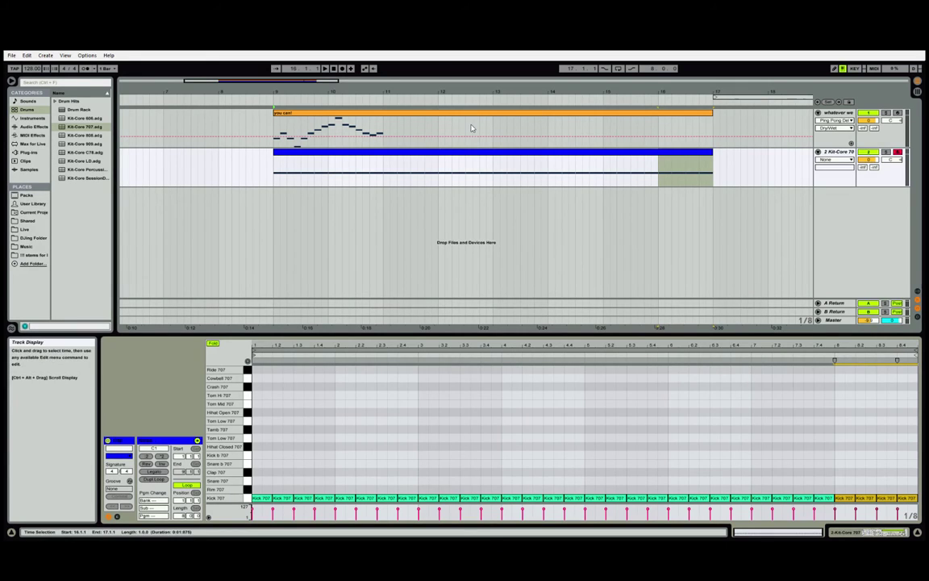
key("space")
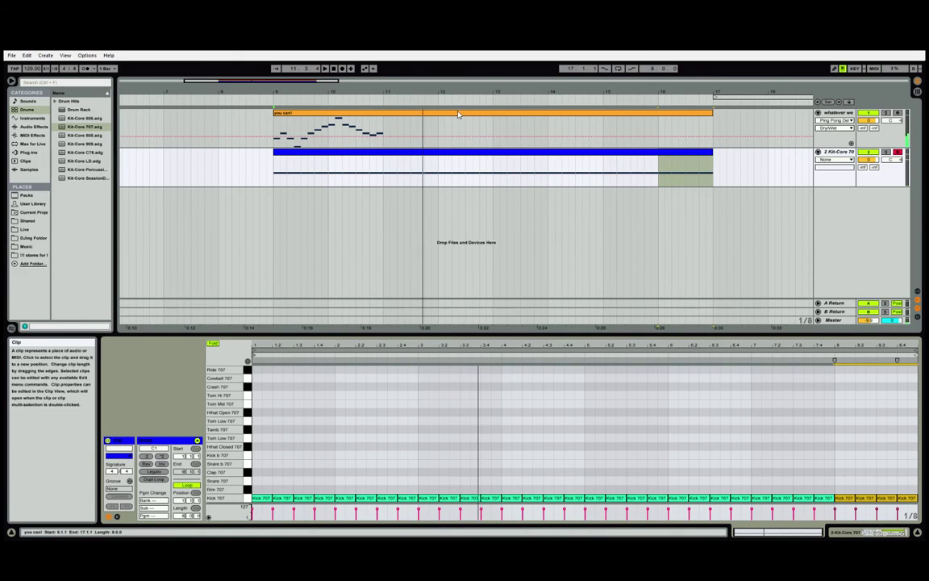
Step: Duplicate the two-bar melody three times to fill the eight-bar clip, and play it with the drums
left_click(447, 114)
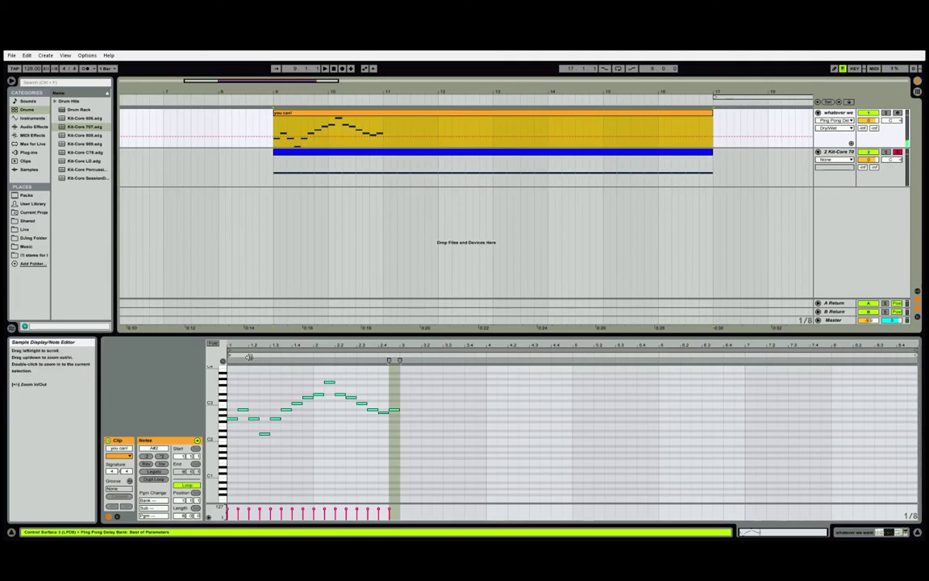
left_click(255, 384)
left_click(231, 384)
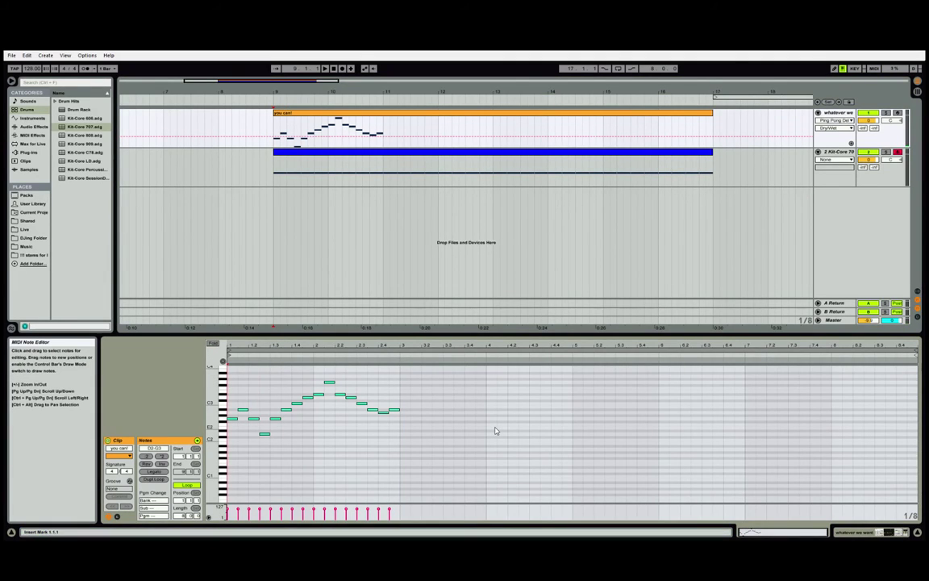
key("ctrl+a")
key("ctrl+d")
key("ctrl+d")
key("ctrl+d")
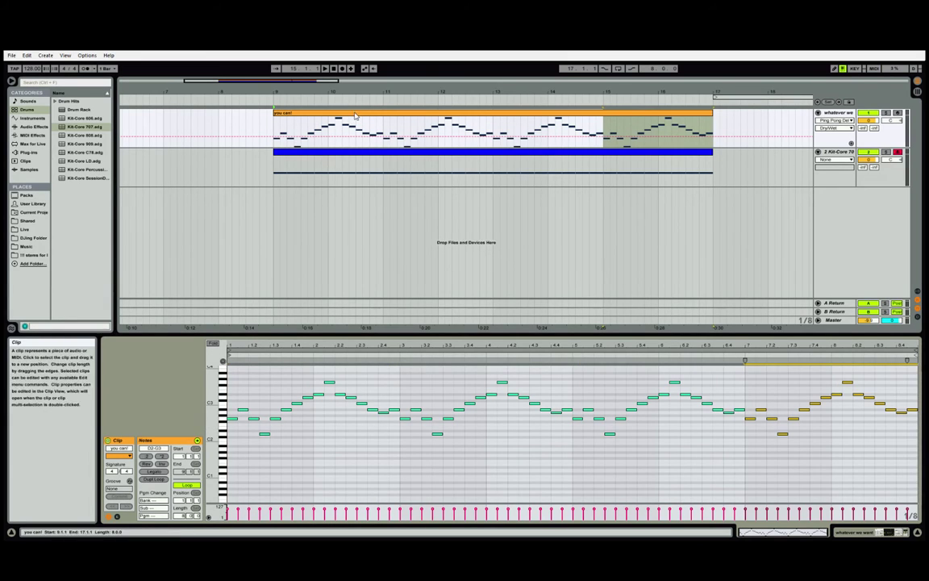
key("space")
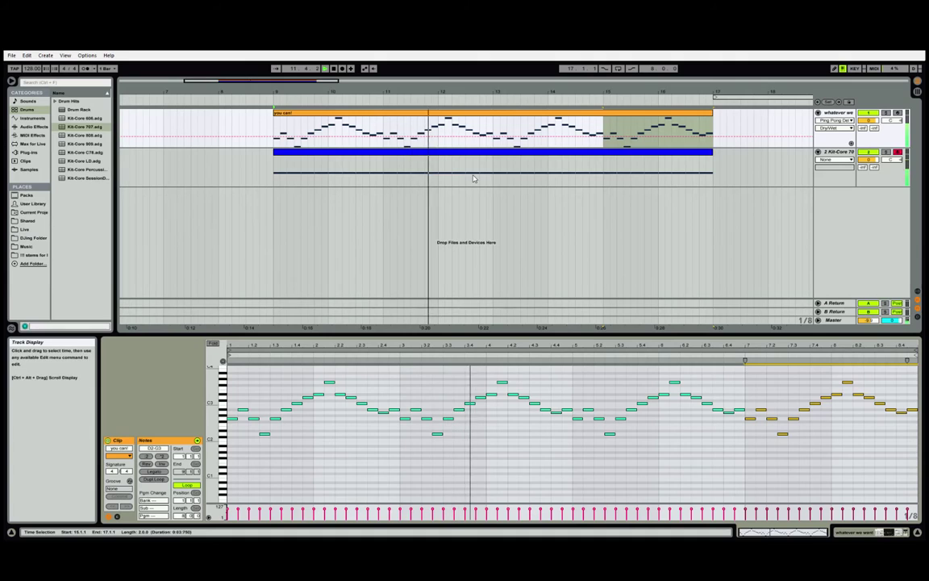
Step: Play the arrangement from late in bar 16 past the end of both clips
left_click(538, 153)
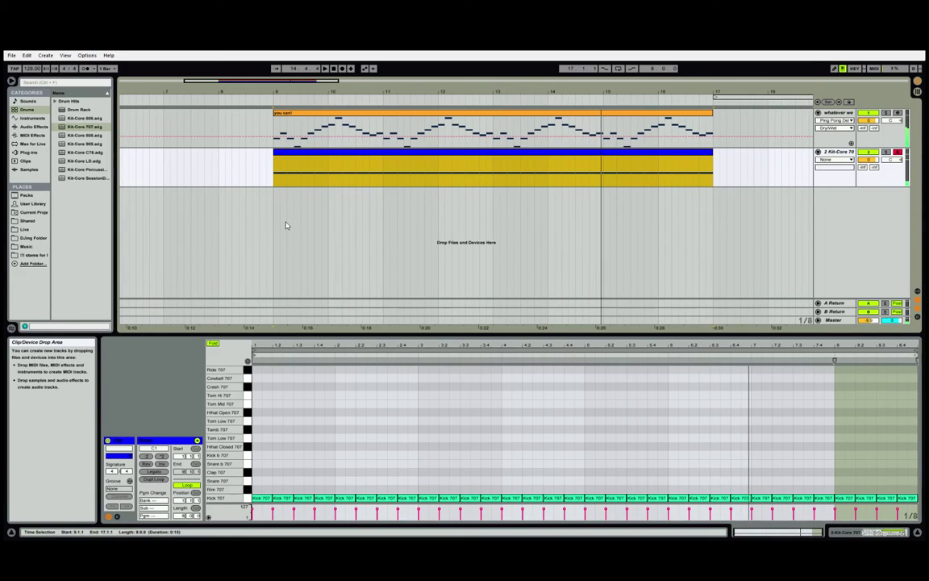
left_click(692, 123)
key("space")
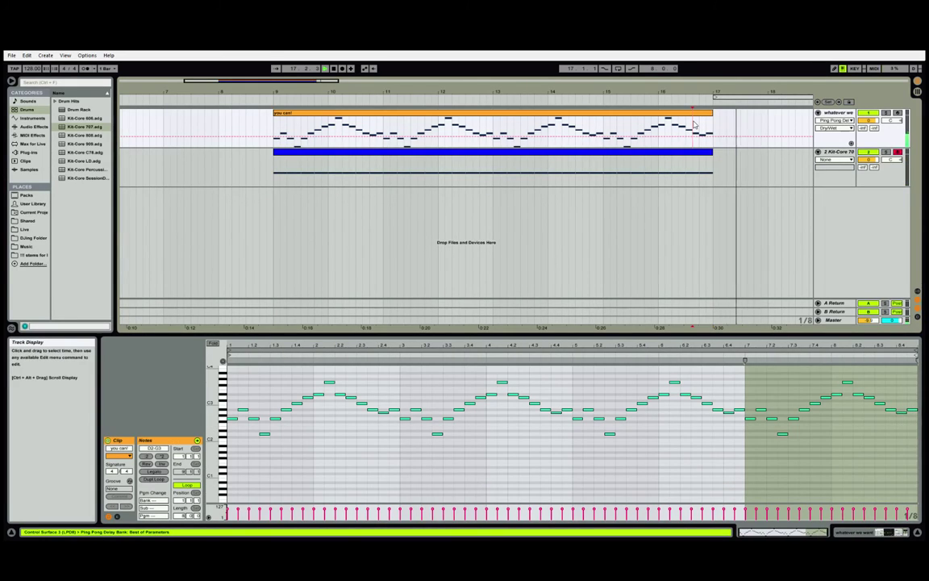
key("space")
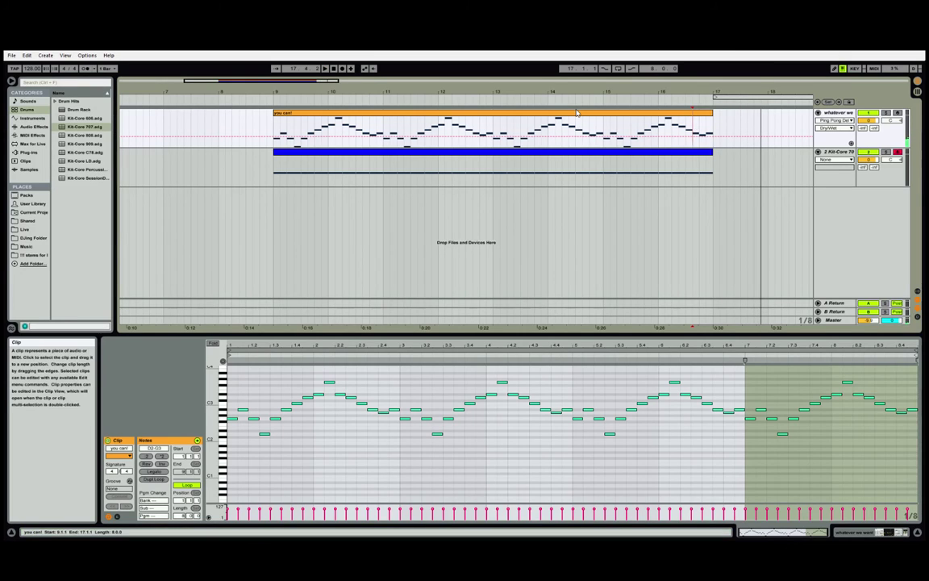
Step: Loop the arrangement over the melody clip from bar 9 to bar 17, and play across the loop's end
left_click(577, 113)
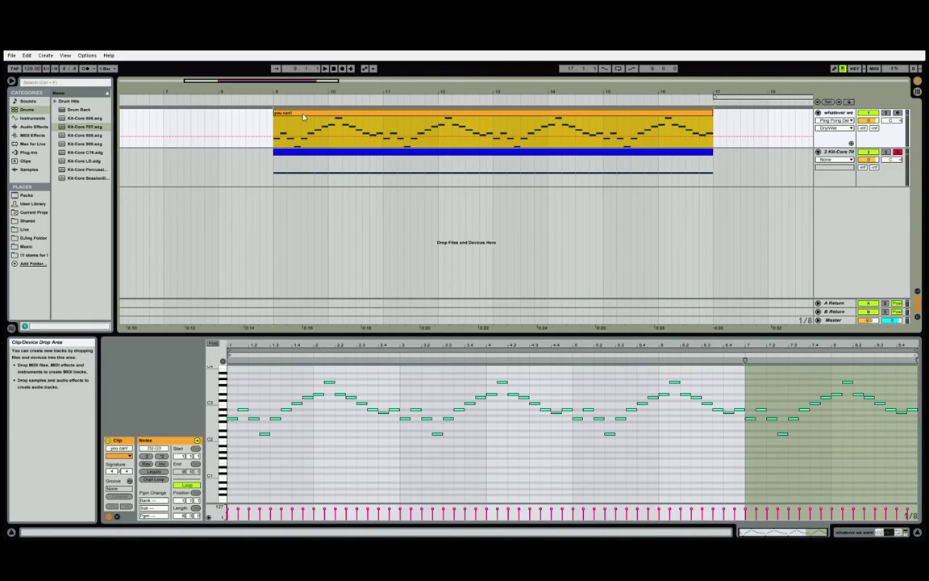
key("ctrl+l")
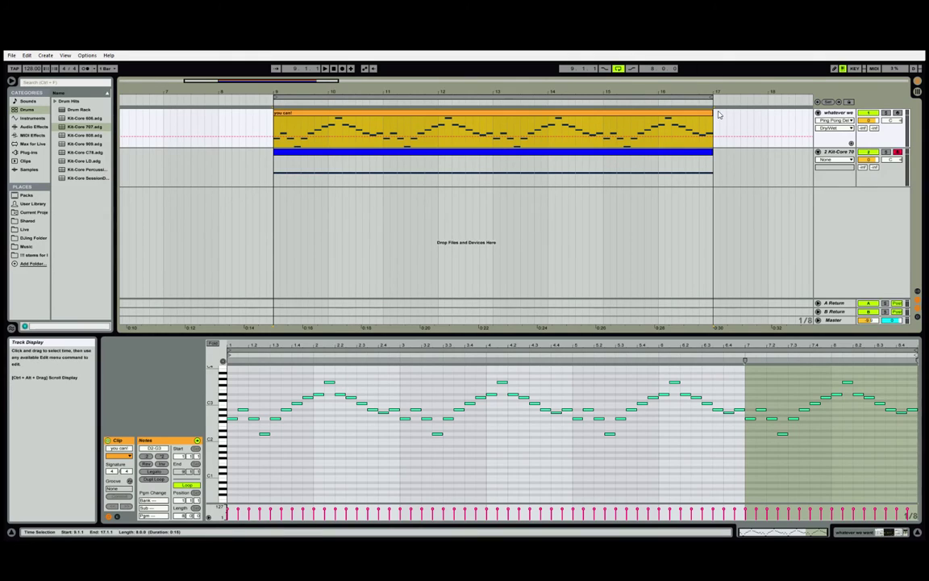
left_click(618, 69)
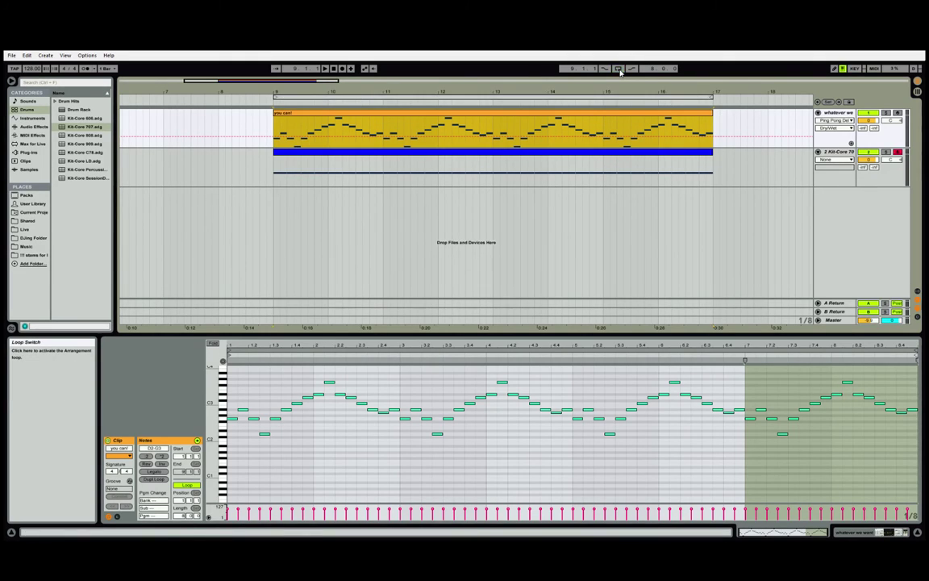
left_click(618, 69)
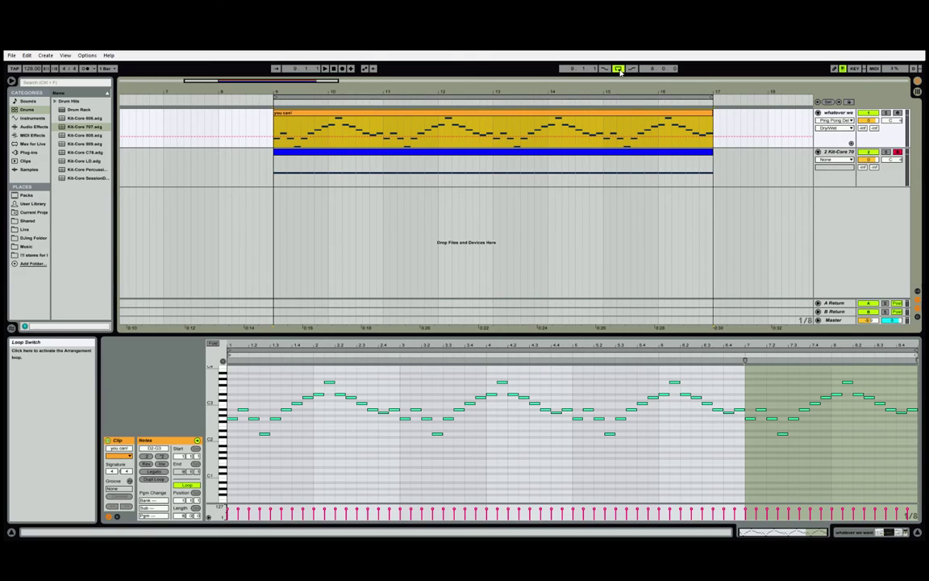
left_click(705, 131)
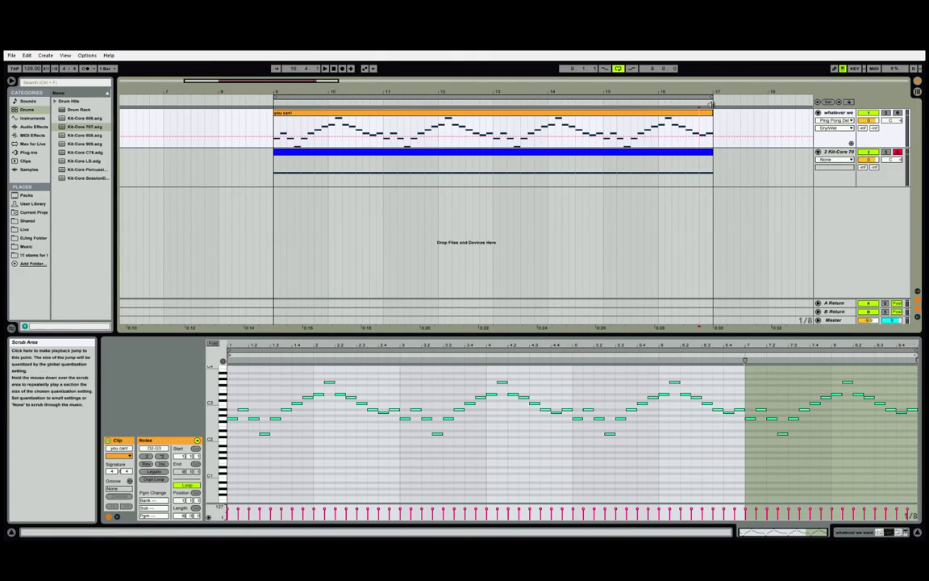
key("space")
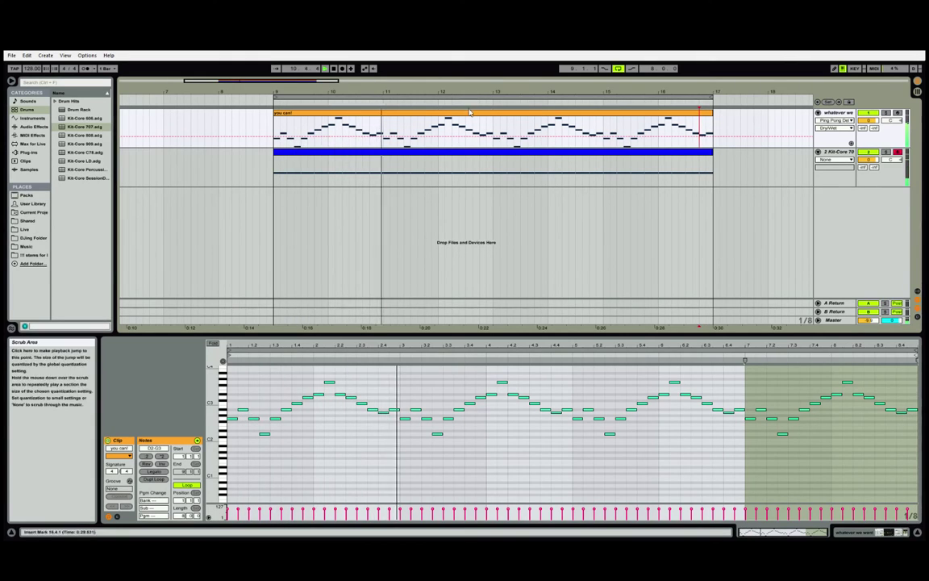
Step: Set the Level of Operator's oscillator C to -12 dB on the melody track
left_click(468, 115)
key("shift+Tab")
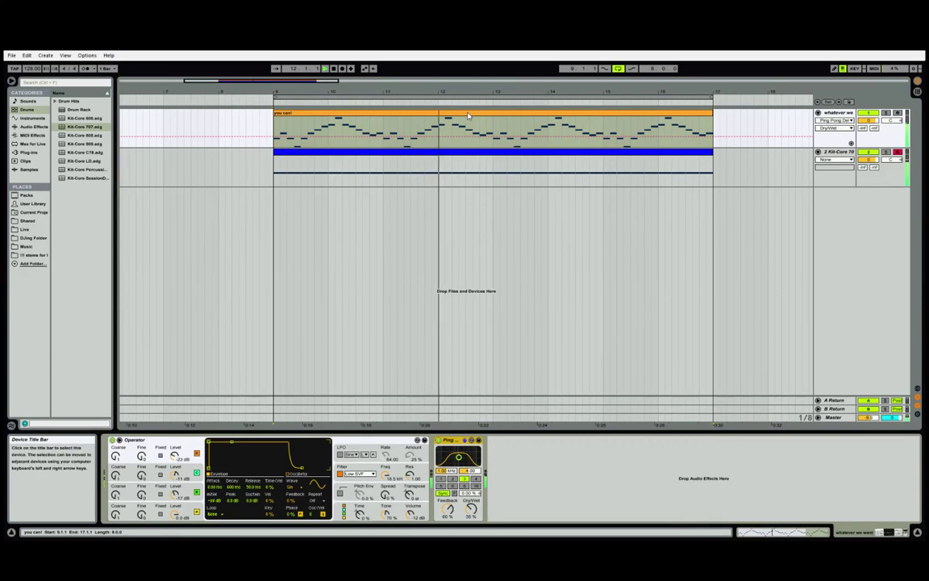
left_click_drag(175, 476, 175, 494)
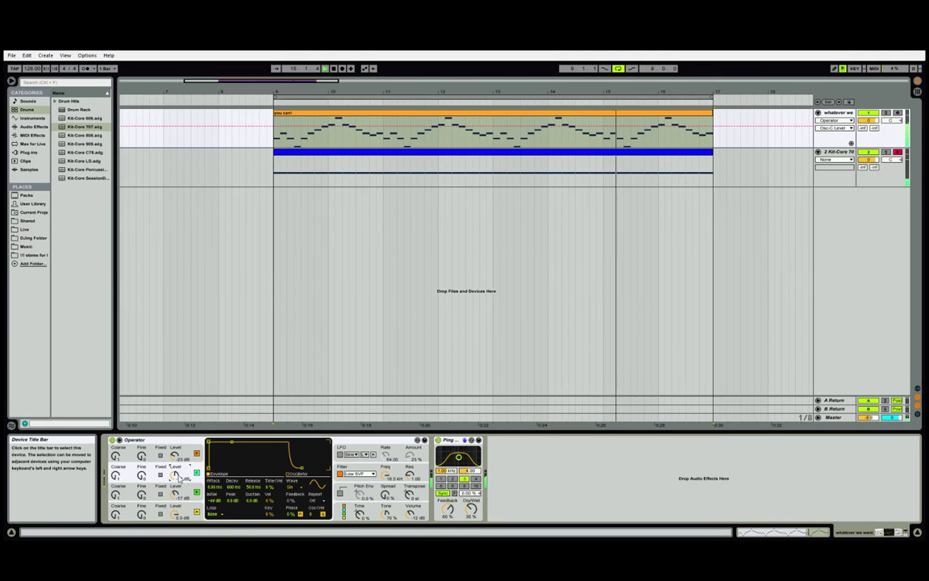
Step: Add four eighth-note Hihat Open 707 hits at 1.1.3, 1.2.3, 1.3.3 and 1.4.3 in the drum clip
left_click(286, 157)
double_click(285, 157)
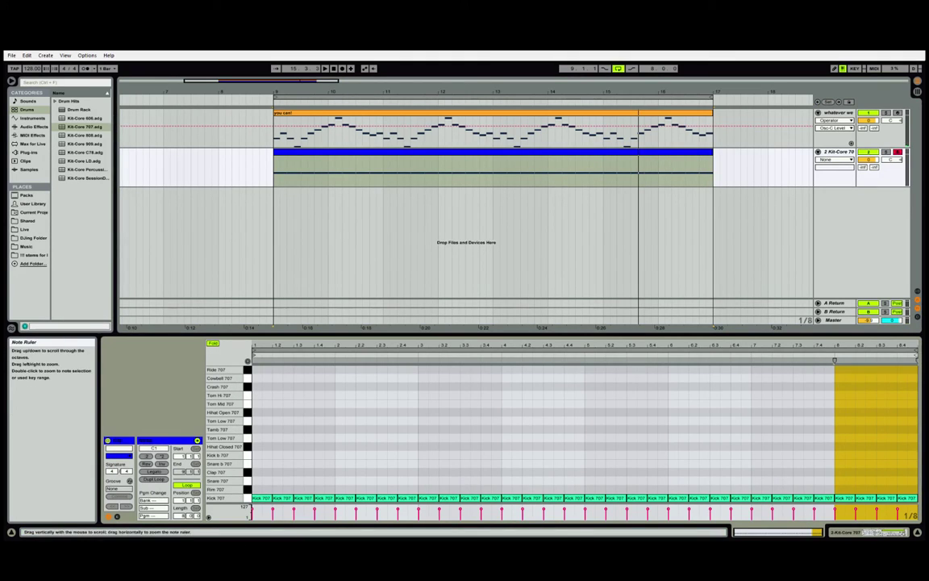
double_click(266, 412)
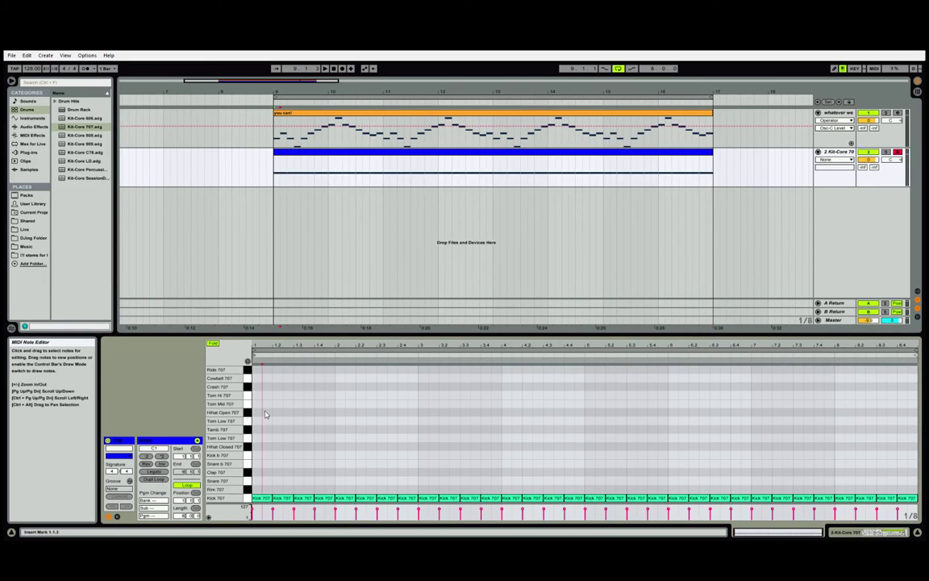
double_click(288, 412)
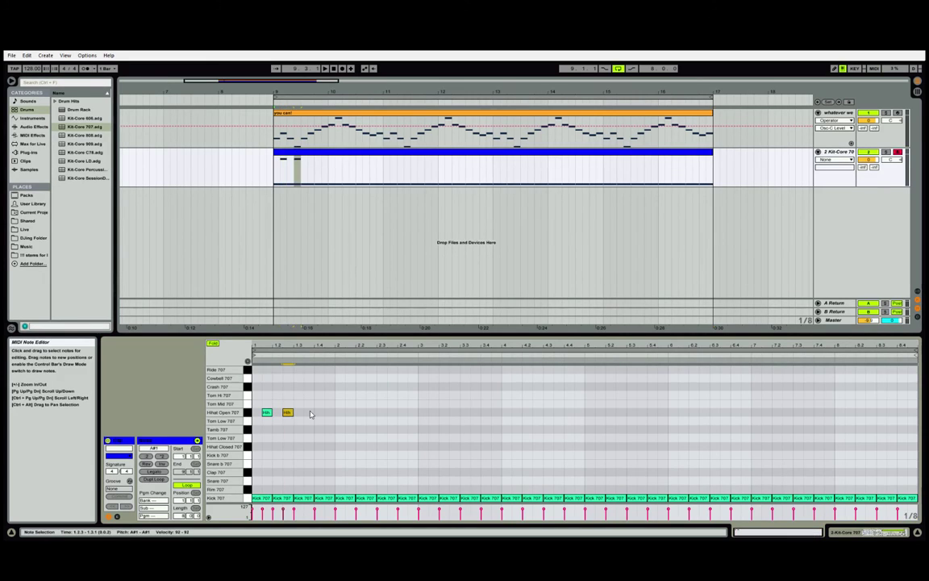
double_click(309, 413)
double_click(329, 412)
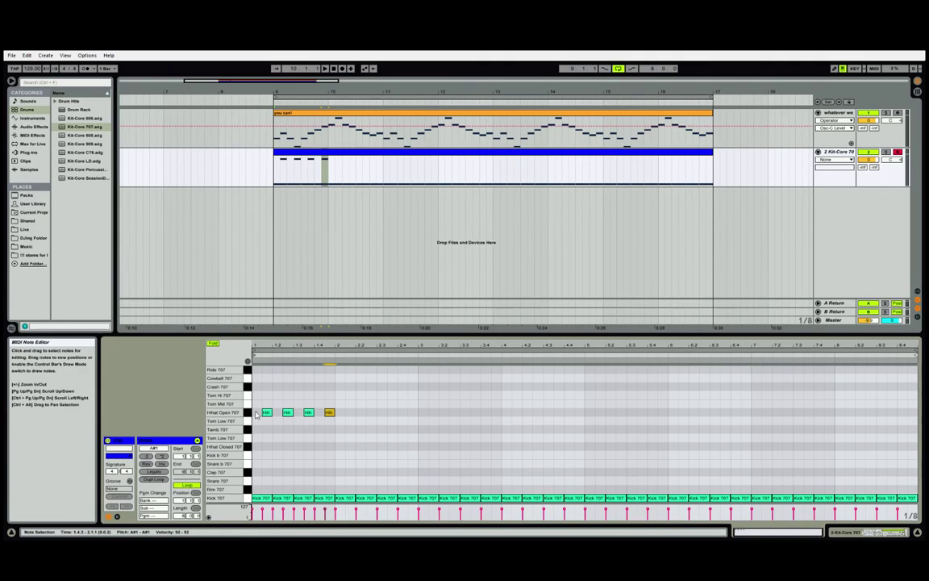
Step: Duplicate the first bar's offbeat Hihat Open 707 hits across all eight bars of the drum clip
left_click_drag(258, 414, 332, 412)
key("ctrl+d")
key("ctrl+d")
key("ctrl+d")
key("ctrl+d")
key("ctrl+d")
key("ctrl+d")
key("ctrl+d")
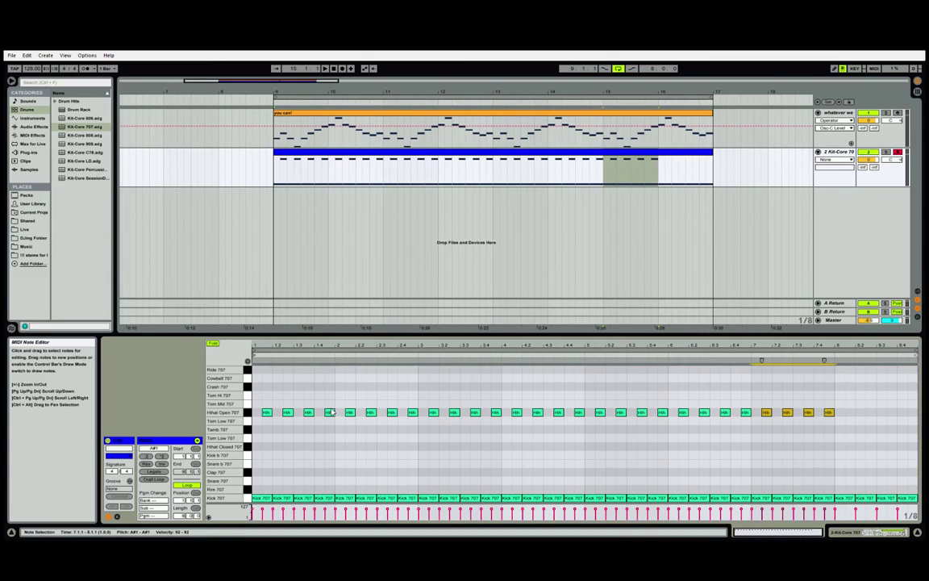
Step: Layer quarter-note Snare 707 and Clap 707 hits at 1.2.1 and 1.4.1 in the drum clip
double_click(276, 481)
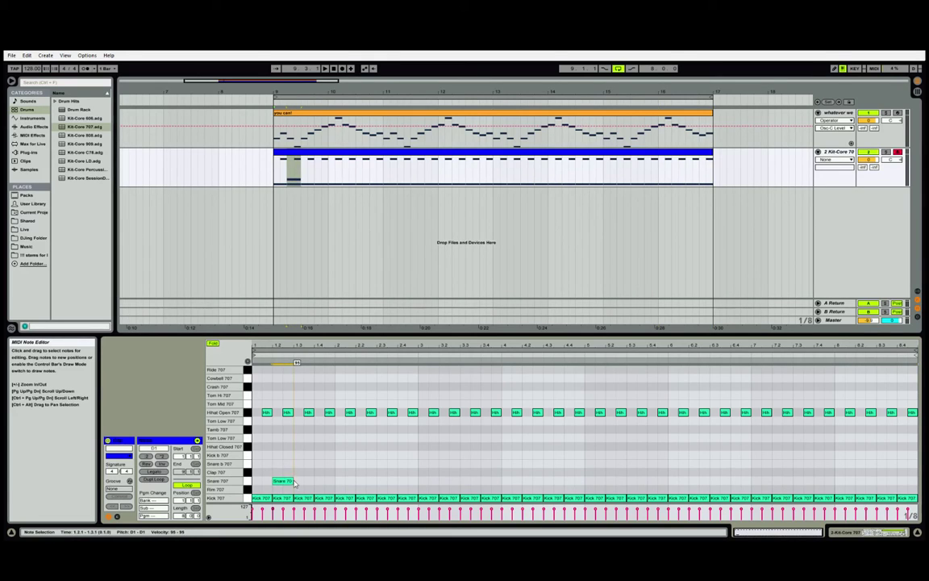
double_click(295, 473)
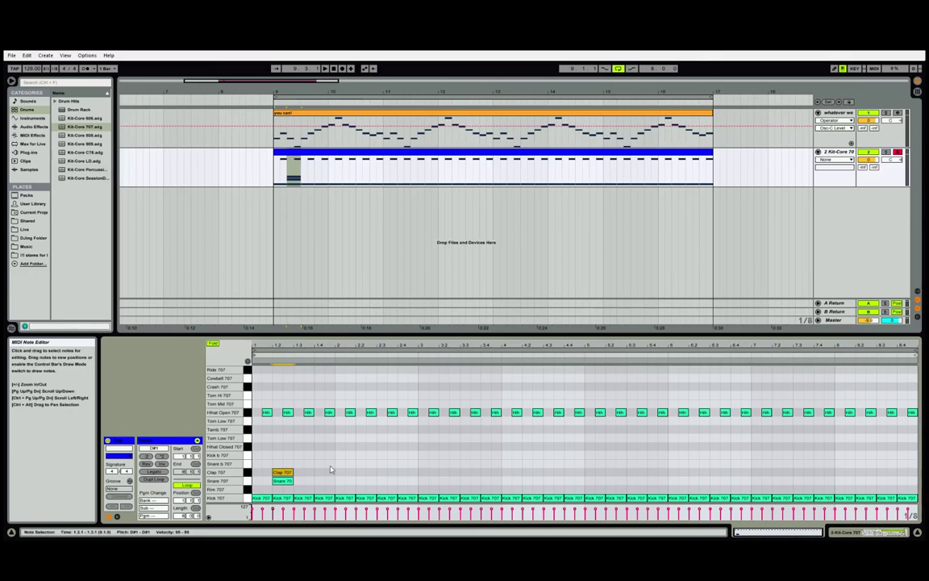
double_click(321, 473)
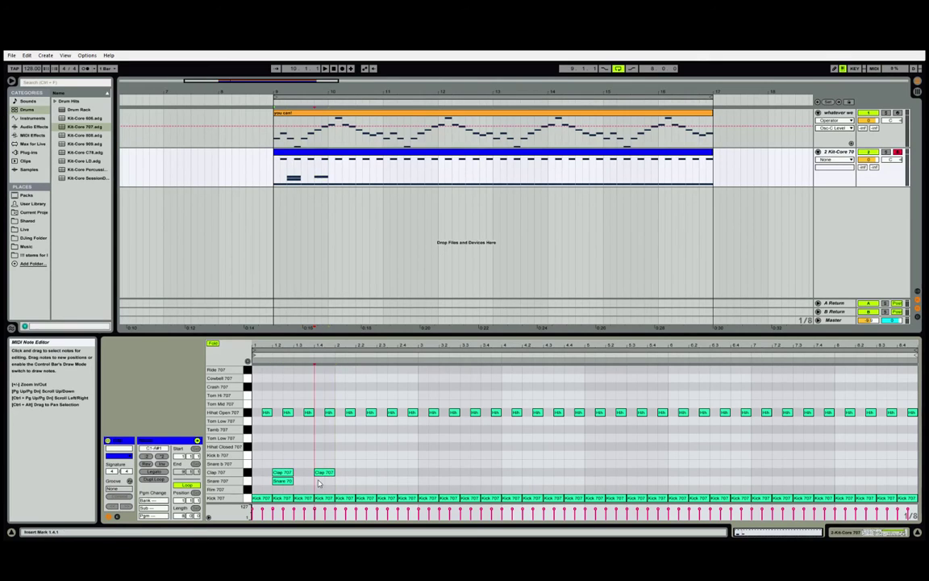
double_click(321, 481)
Step: Duplicate the first bar's snare and clap hits across all eight bars of the drum clip
left_click_drag(258, 474, 329, 484)
key("ctrl+d")
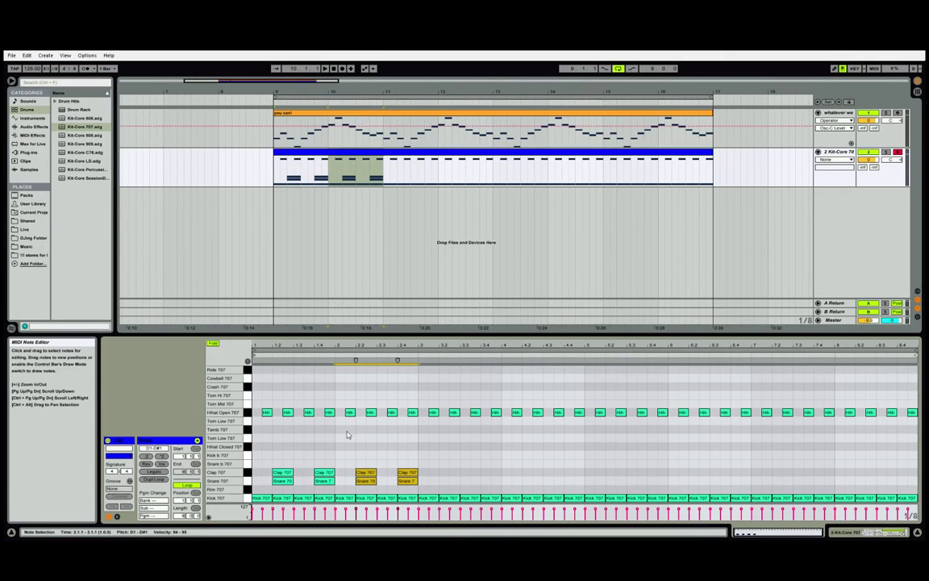
key("ctrl+d")
key("ctrl+d")
key("ctrl+d")
key("ctrl+d")
key("ctrl+d")
key("ctrl+d")
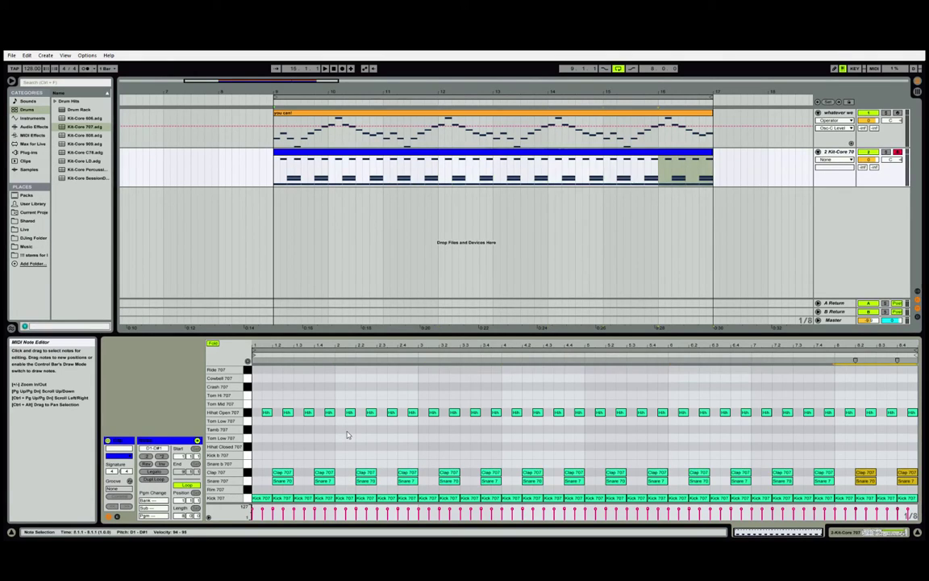
Step: Play the loop and lower the Kit-Core 707 track's volume to about -5 dB
key("space")
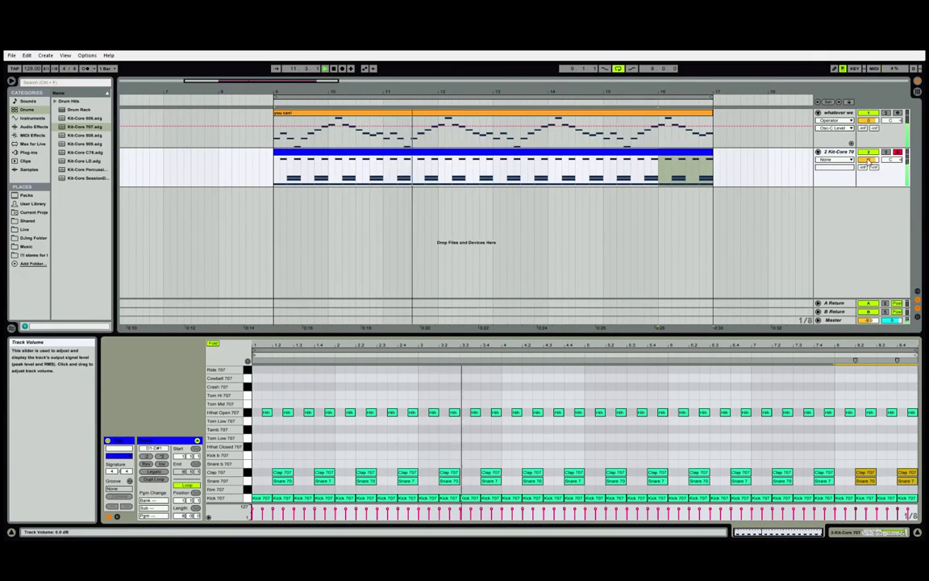
left_click_drag(871, 161, 871, 196)
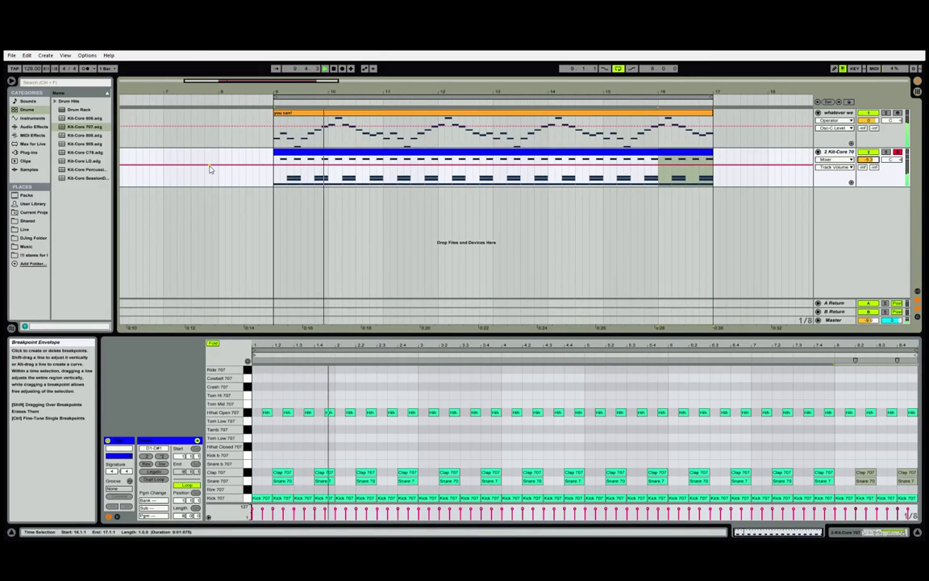
Step: Examine the drum track's device chain and the melody track's Operator and Ping Pong Delay
key("shift+Tab")
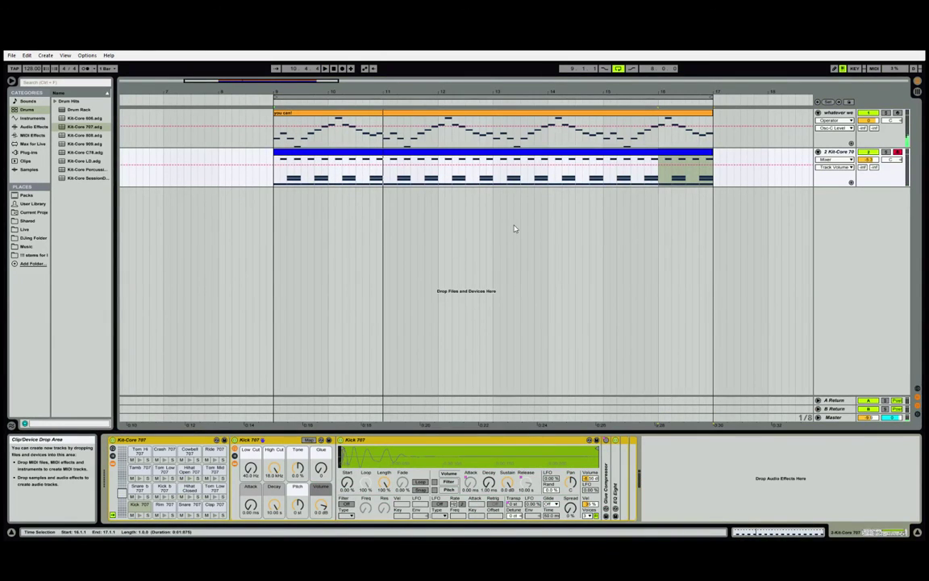
left_click(500, 116)
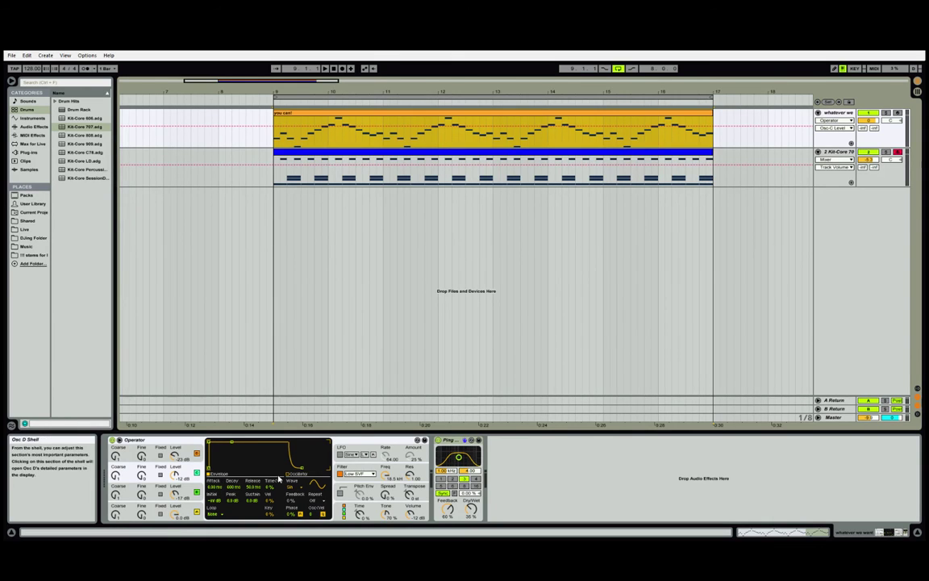
left_click(451, 442)
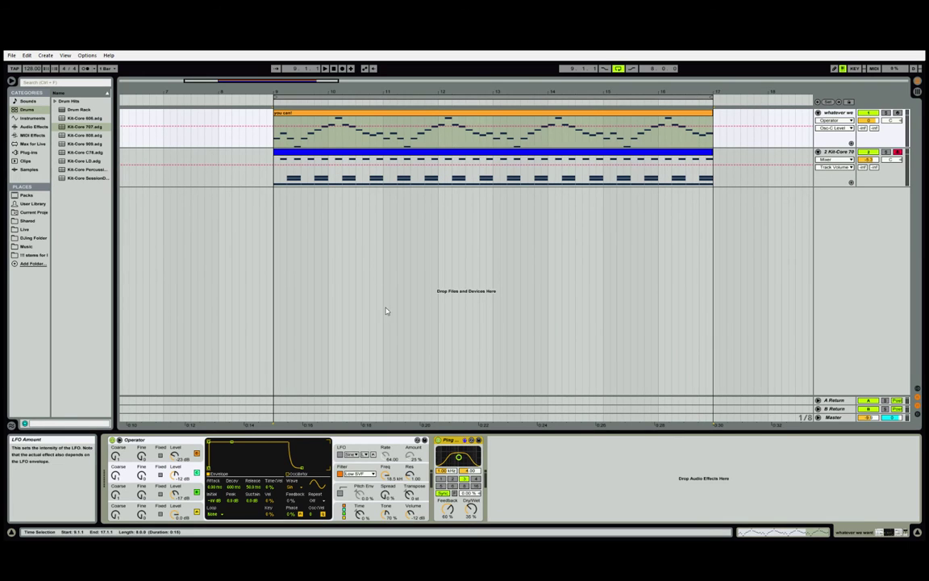
Step: Show about 30 bars of the arrangement and place the insert marker at 9.1.1 on the melody track
left_click_drag(297, 91, 297, 61)
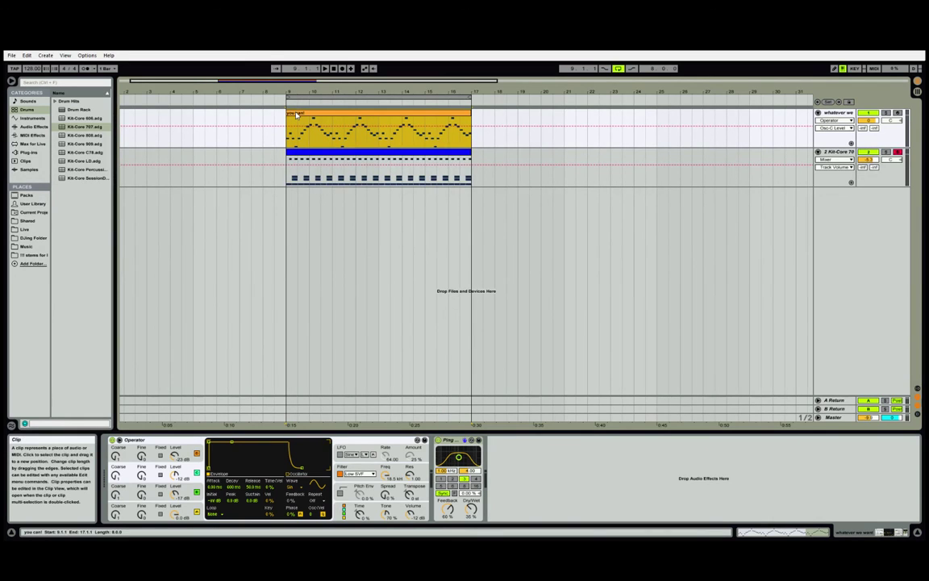
left_click(285, 121)
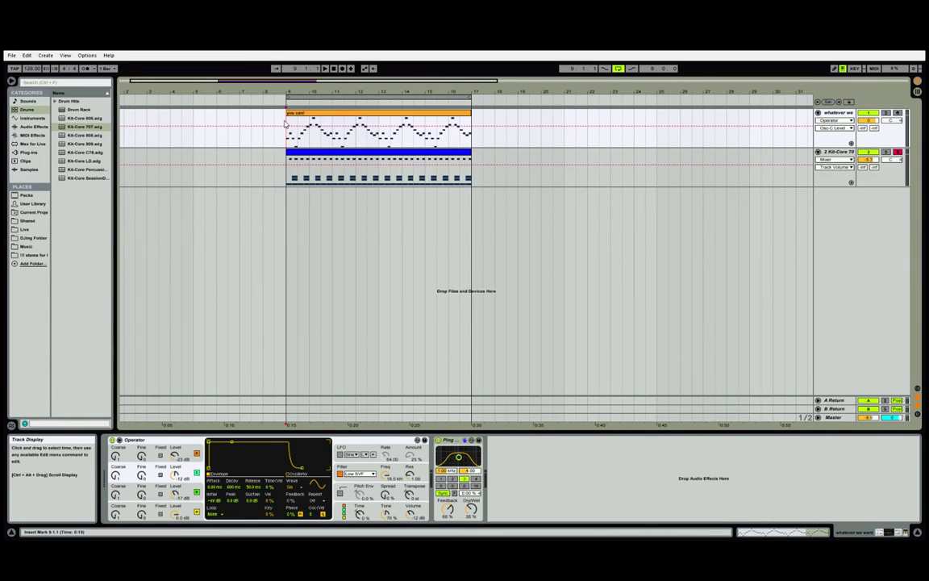